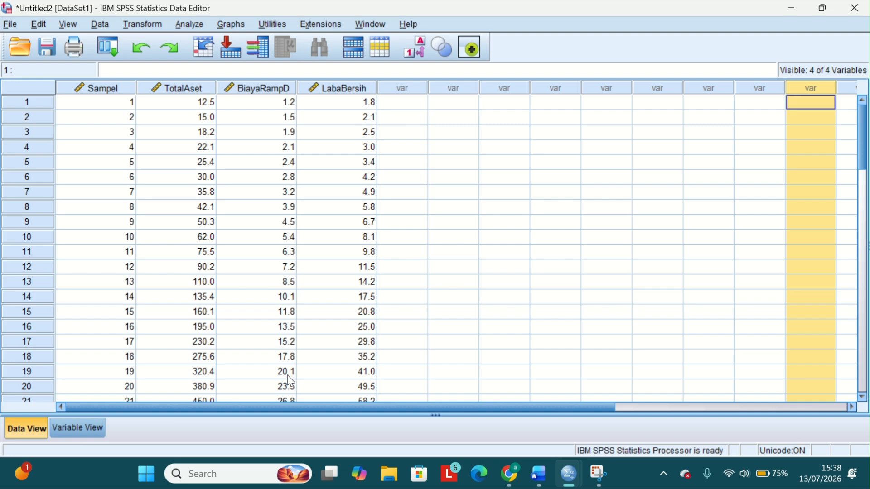
Rename the TotalAset variable as X1TotalAset in the variable definitions.
click(90, 432)
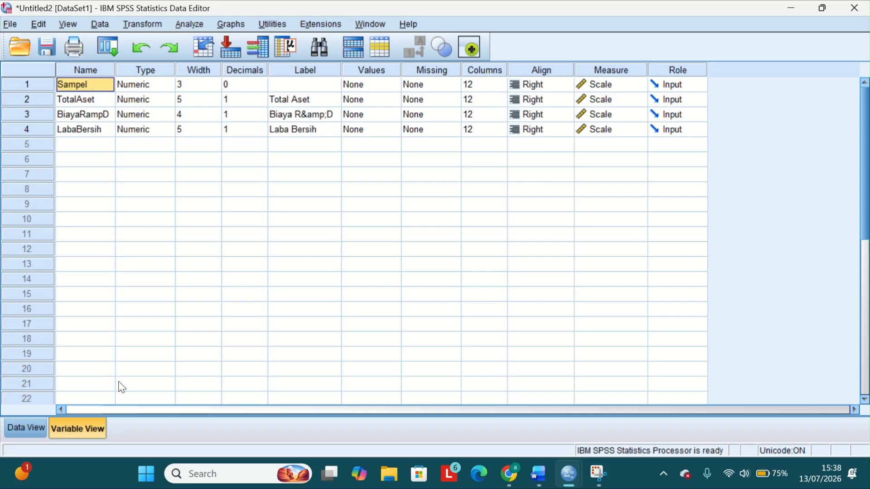
click(104, 102)
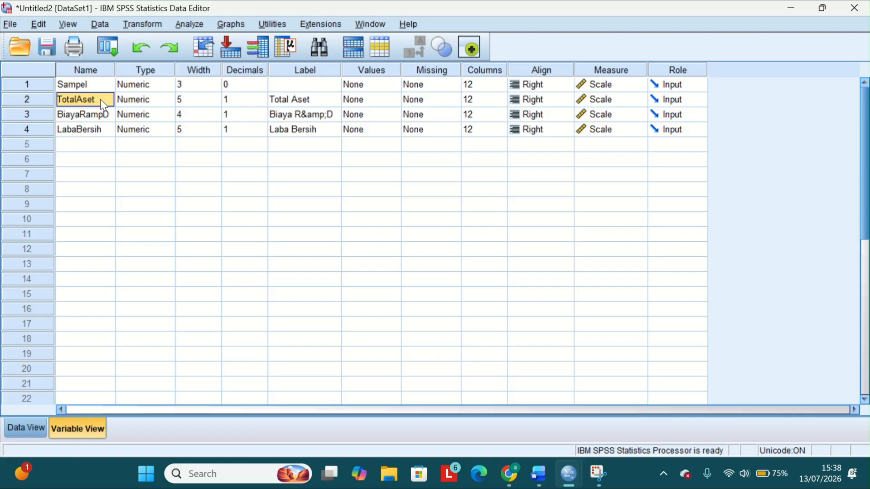
double_click(103, 102)
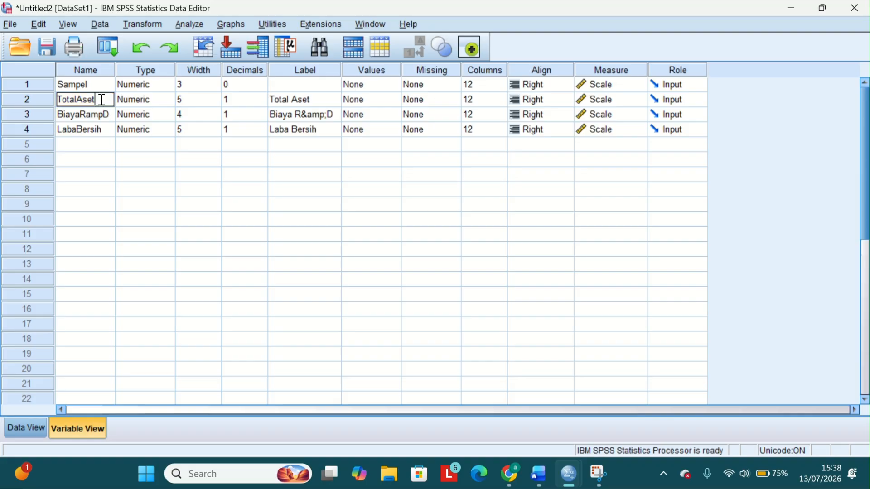
key(Left)
key(Left)
key(Left)
key(Left)
key(Left)
key(Left)
key(Left)
key(Left)
key(Left)
key(Caps_Lock)
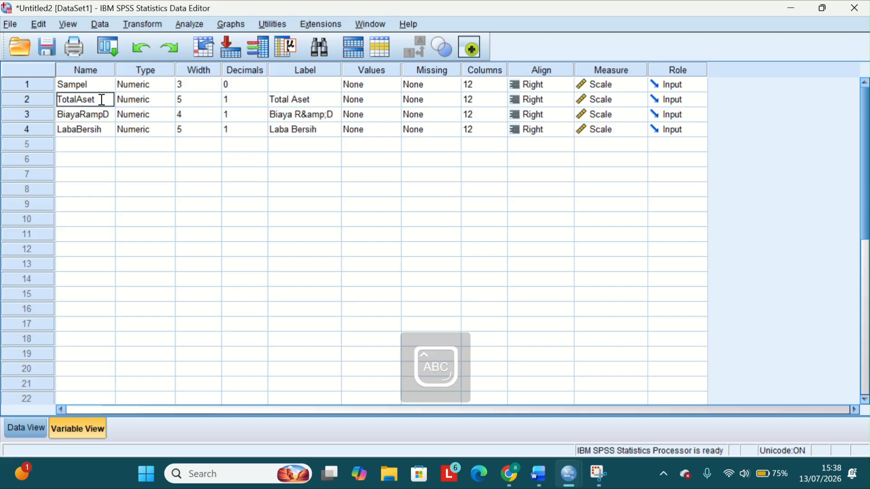
text(X1)
key(Return)
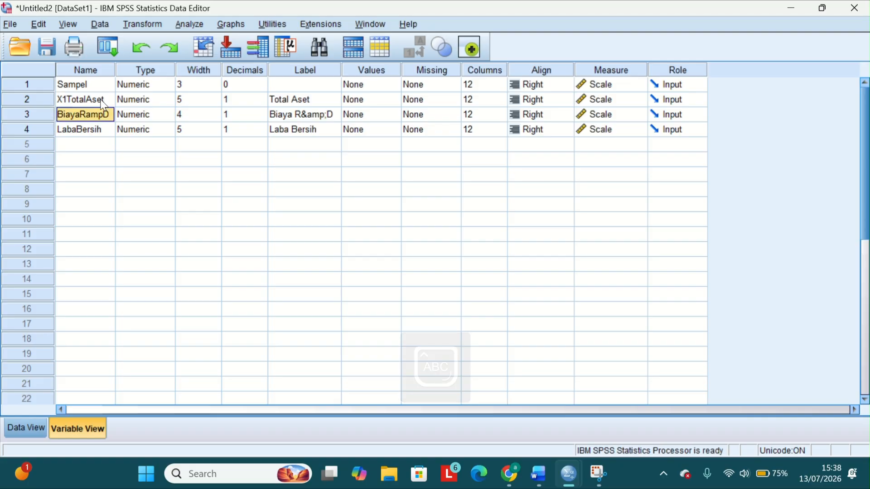
Rename the BiayaRampD variable as X2BiayaRampD and the LabaBersih variable as YLabaBersih.
click(70, 115)
text(X2)
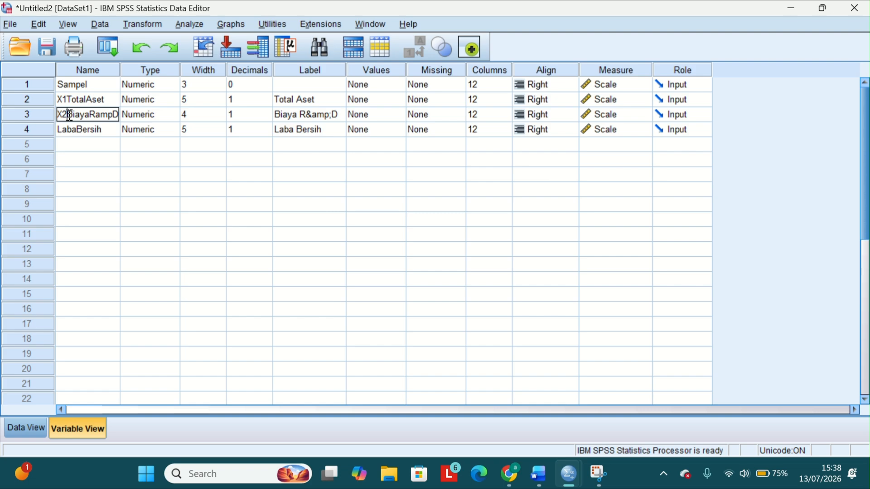
key(Return)
double_click(69, 127)
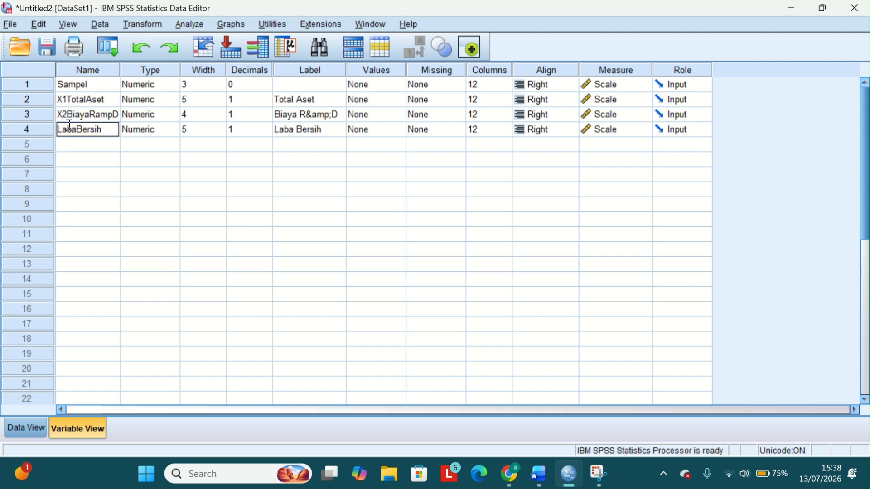
text(Y)
click(153, 146)
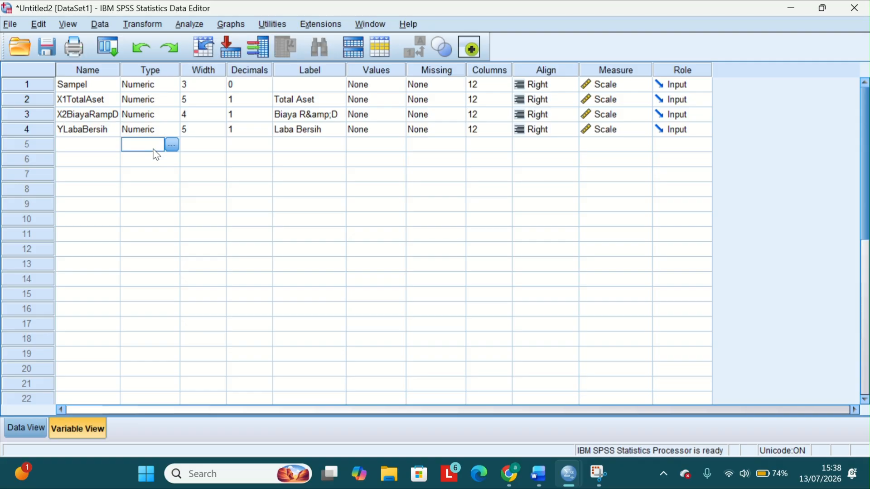
Set the number of decimals to 2 for all four variables, from Sampel to YLabaBersih.
click(249, 84)
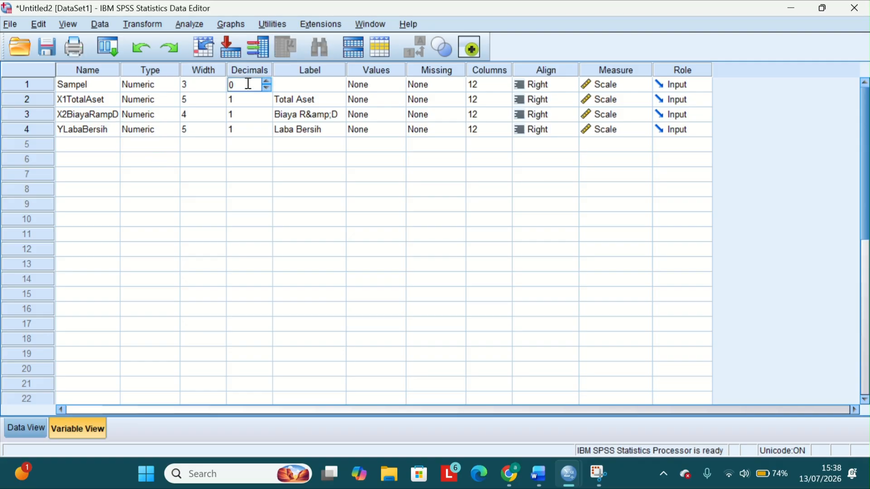
click(267, 81)
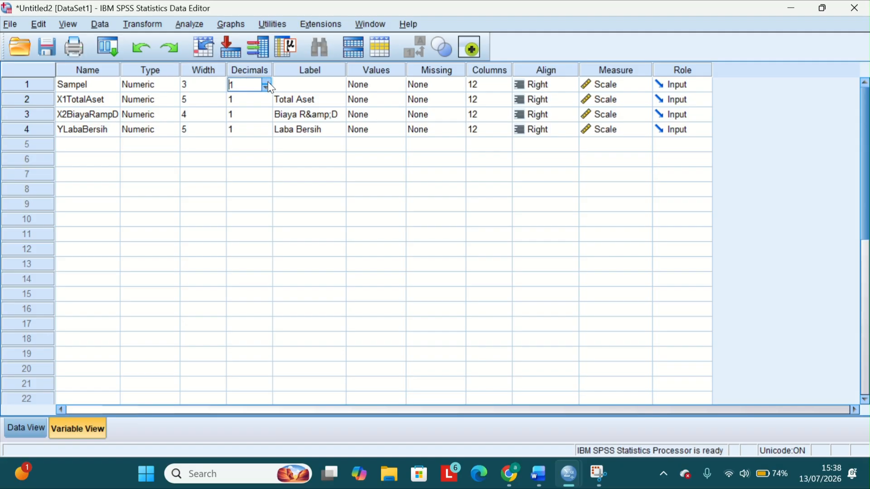
click(267, 82)
click(267, 96)
click(268, 97)
click(262, 112)
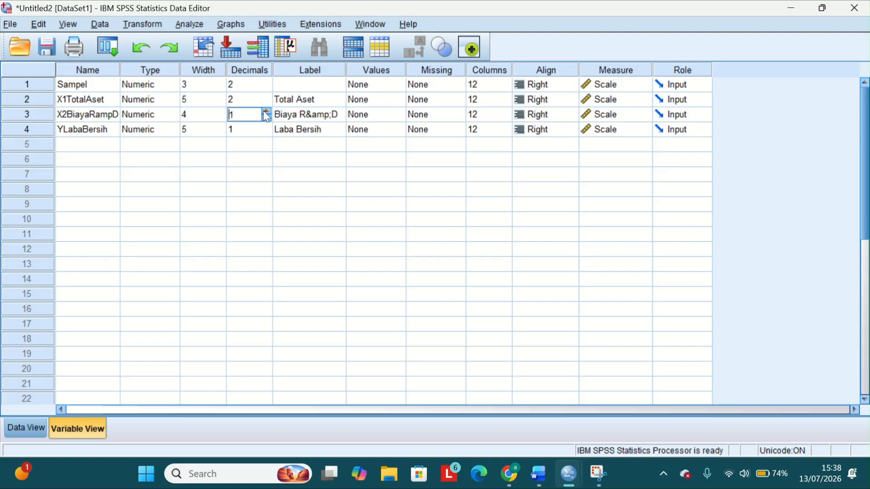
click(266, 112)
click(267, 112)
click(270, 117)
click(263, 125)
click(266, 127)
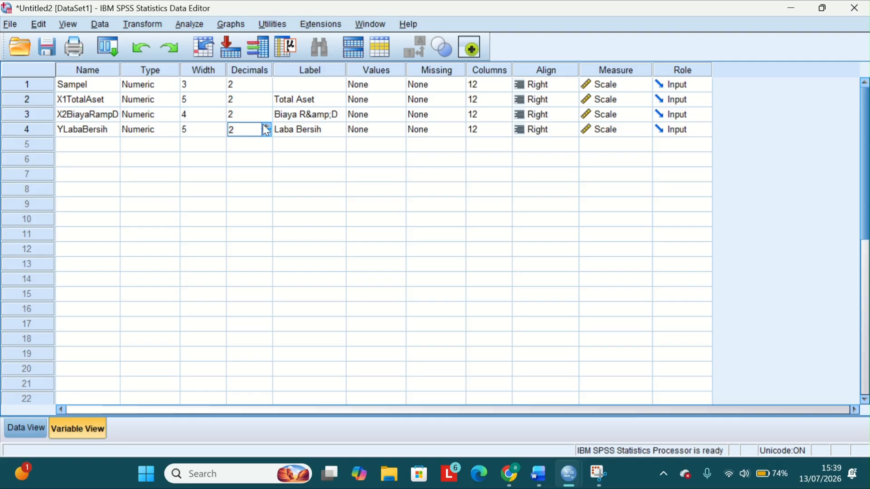
click(409, 162)
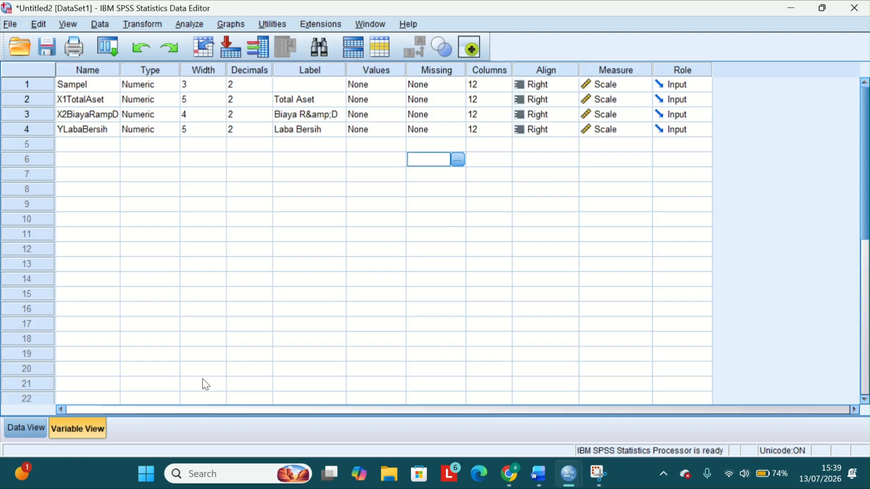
Set up a linear regression with Total Aset and Biaya R&D as independent variables and Laba Bersih as the dependent variable.
click(24, 427)
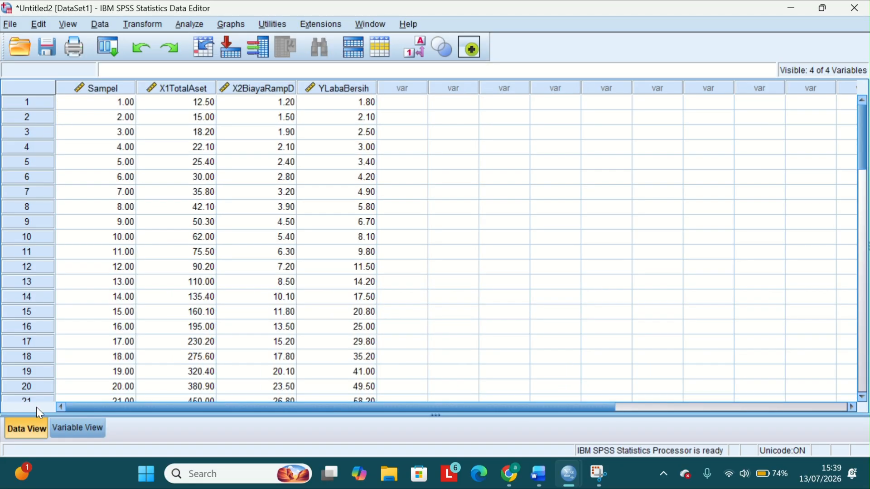
click(194, 26)
mouse_move(238, 187)
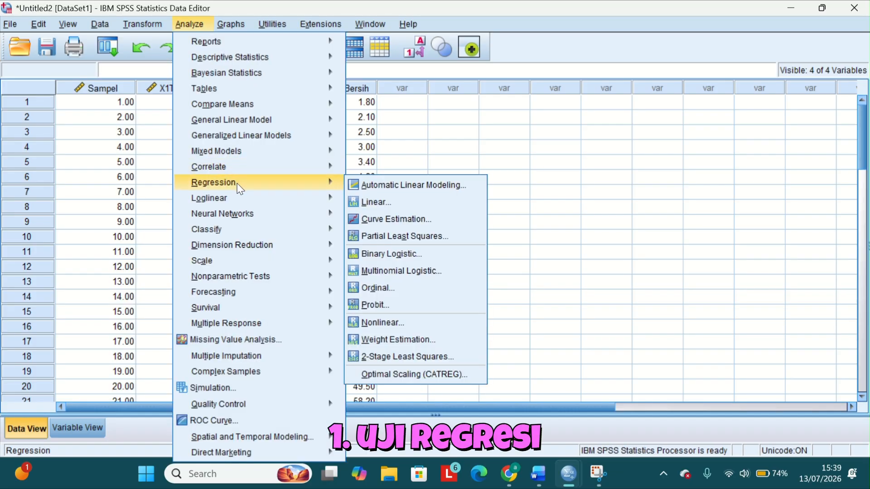
click(365, 203)
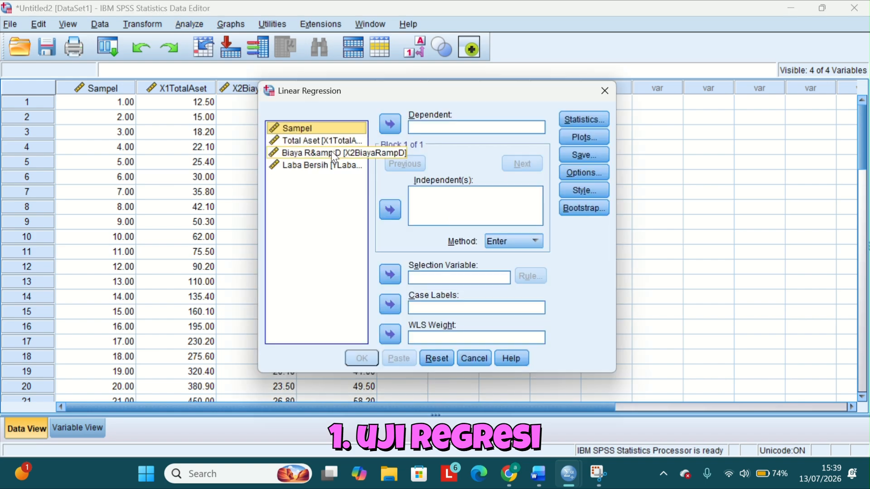
click(339, 140)
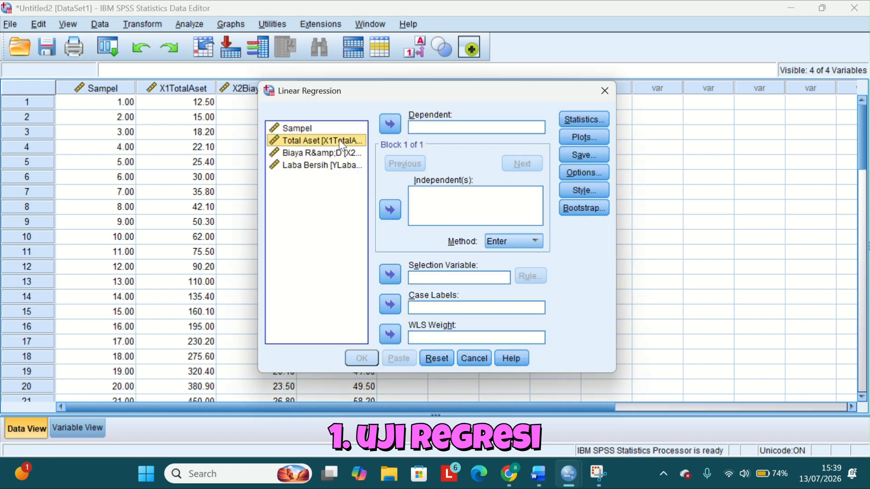
click(391, 211)
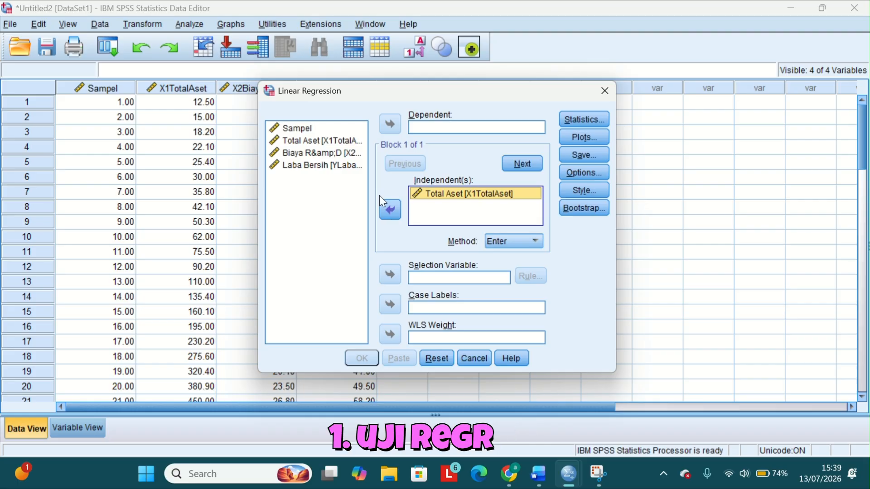
click(346, 154)
click(394, 216)
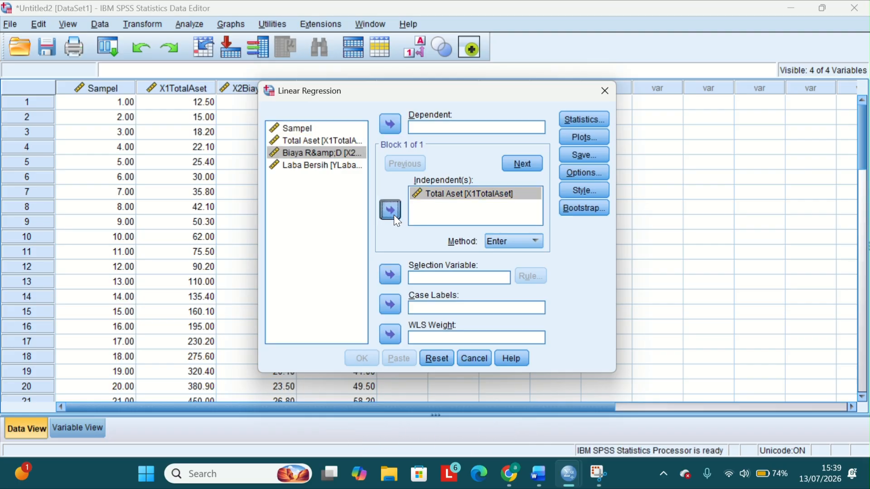
click(336, 165)
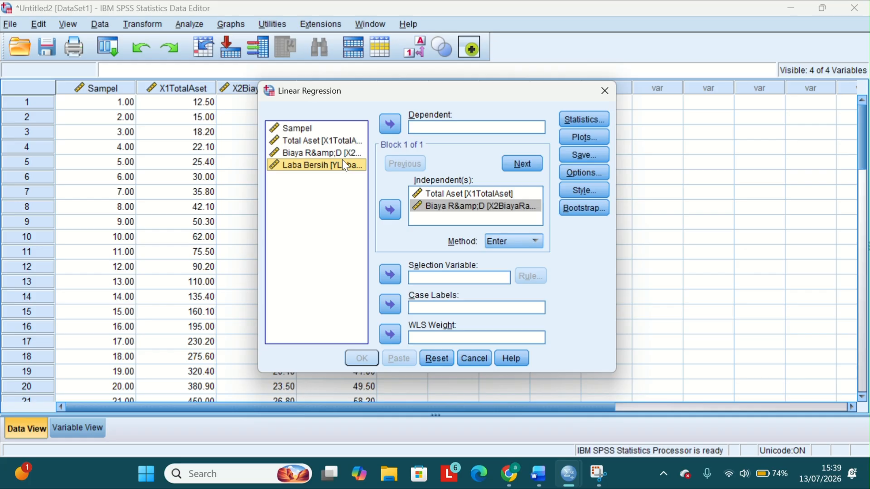
click(391, 127)
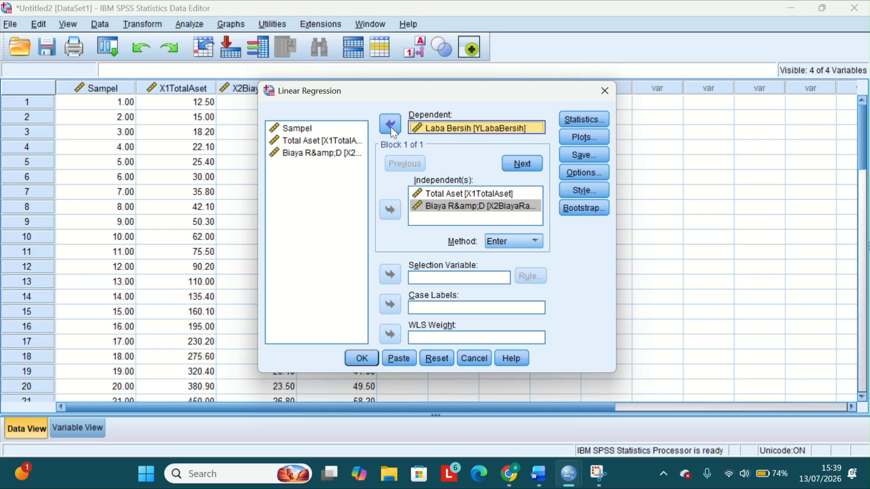
Add collinearity diagnostics, descriptives and the Durbin-Watson test to the regression statistics.
click(590, 119)
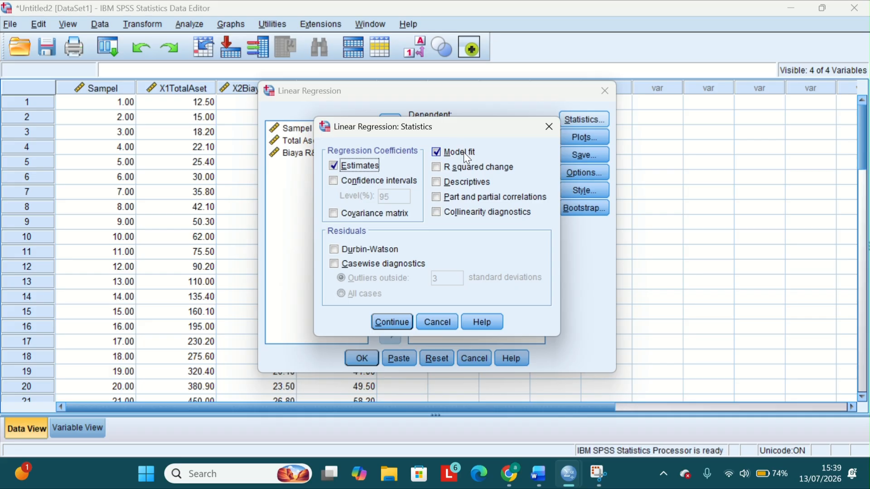
click(437, 212)
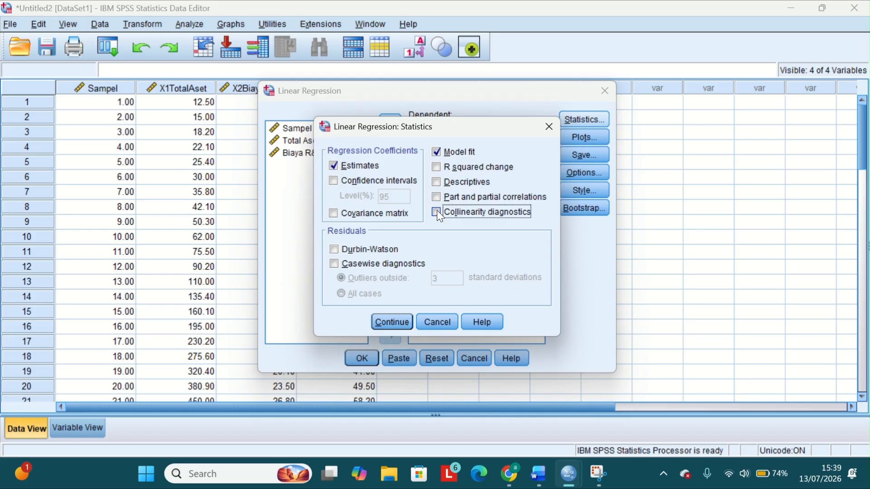
click(436, 182)
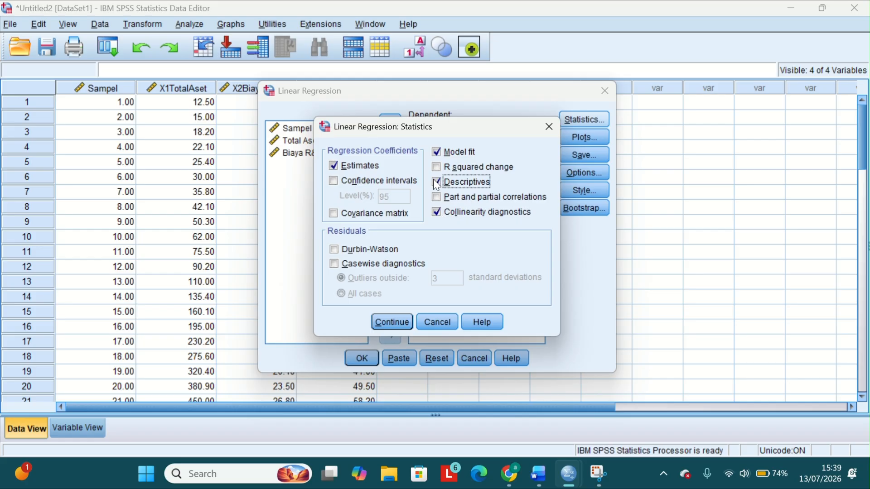
click(332, 250)
click(390, 322)
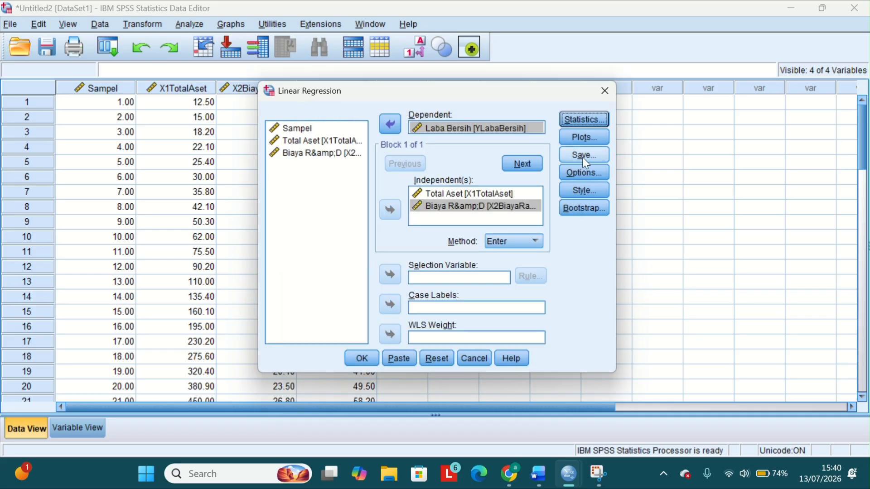
Configure the regression plots with *ZRESID on Y, *ZPRED on X, a histogram and a normal probability plot.
click(584, 138)
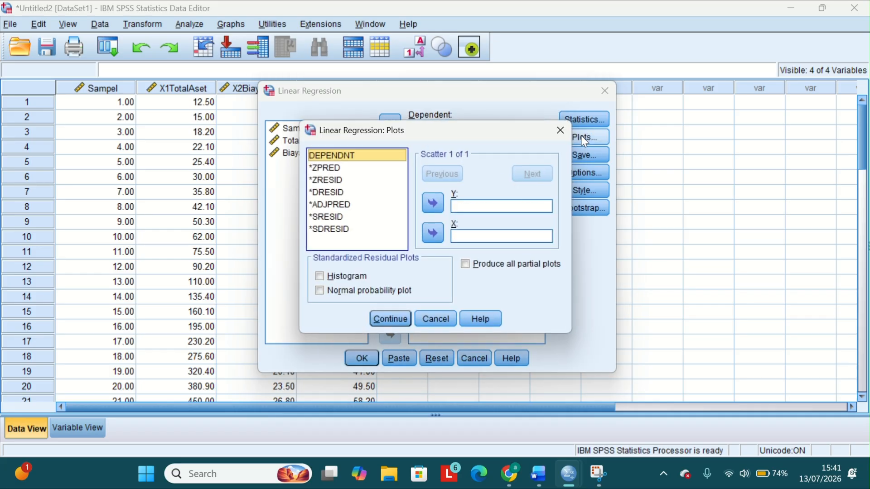
click(347, 180)
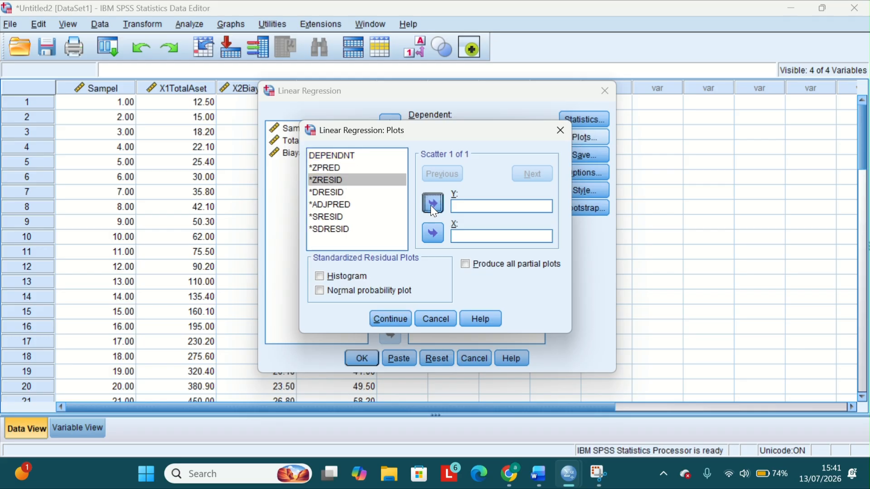
click(432, 204)
click(338, 167)
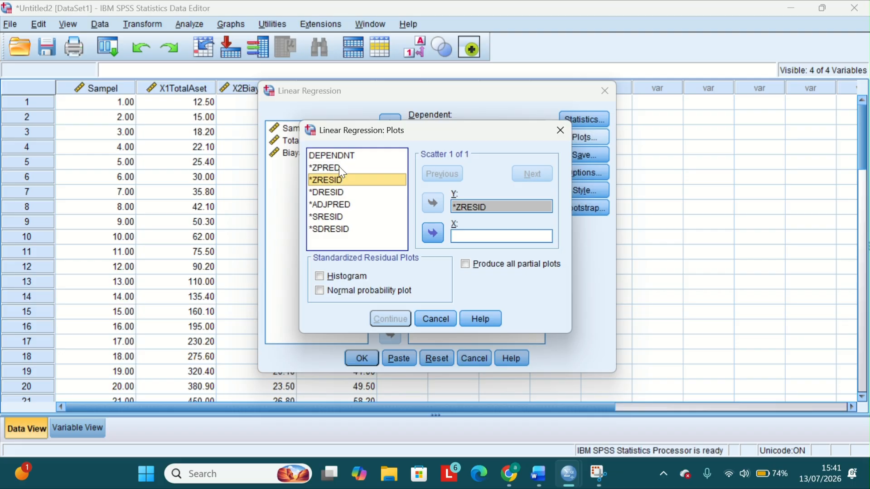
click(432, 232)
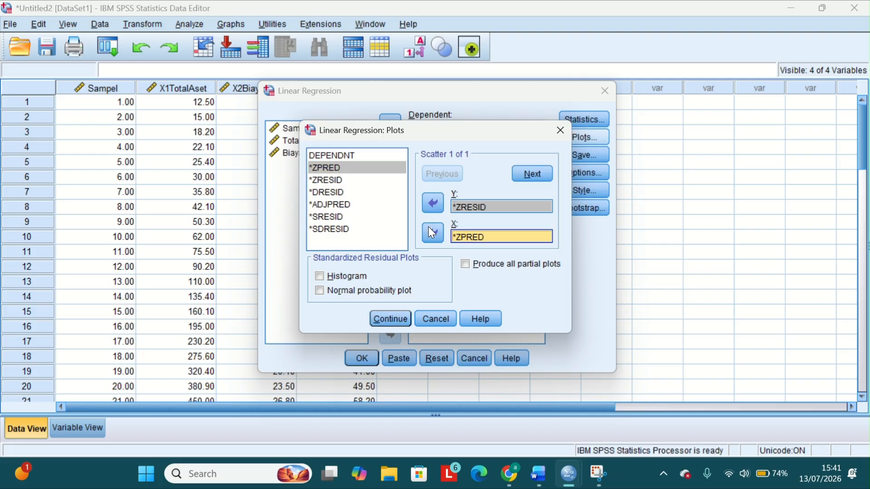
click(337, 283)
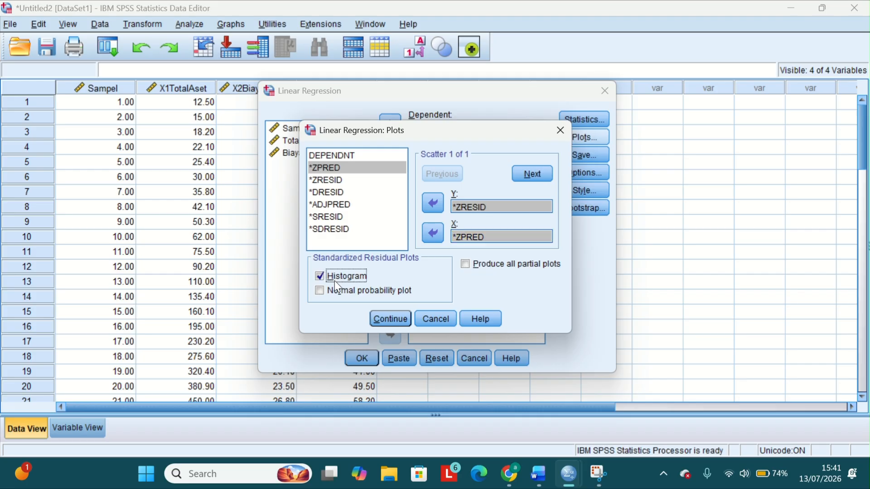
click(338, 292)
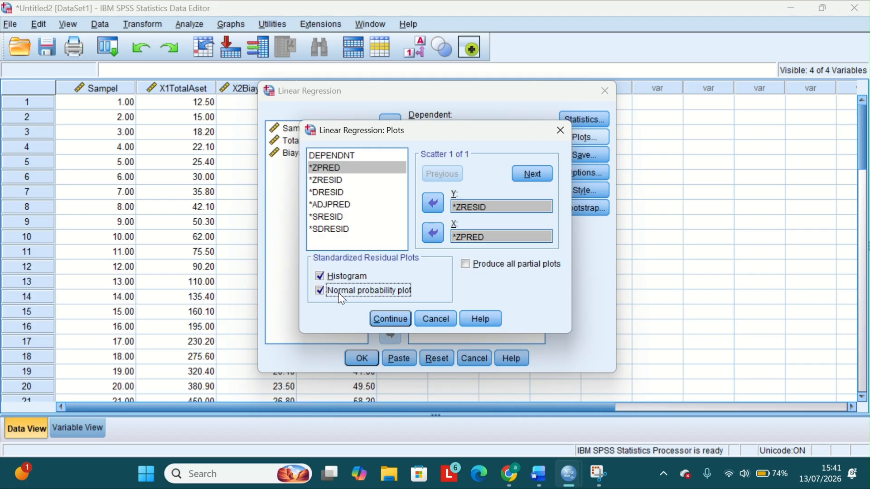
click(398, 320)
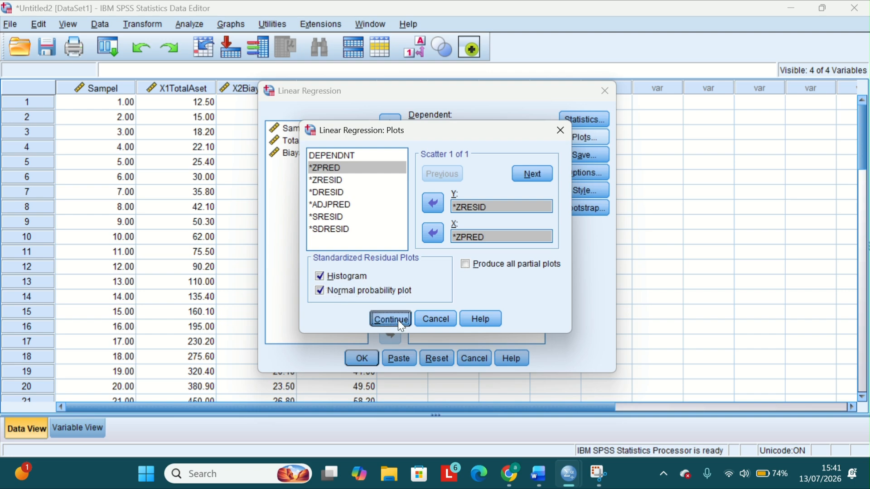
Set the regression to save unstandardized residuals as a new variable.
click(593, 153)
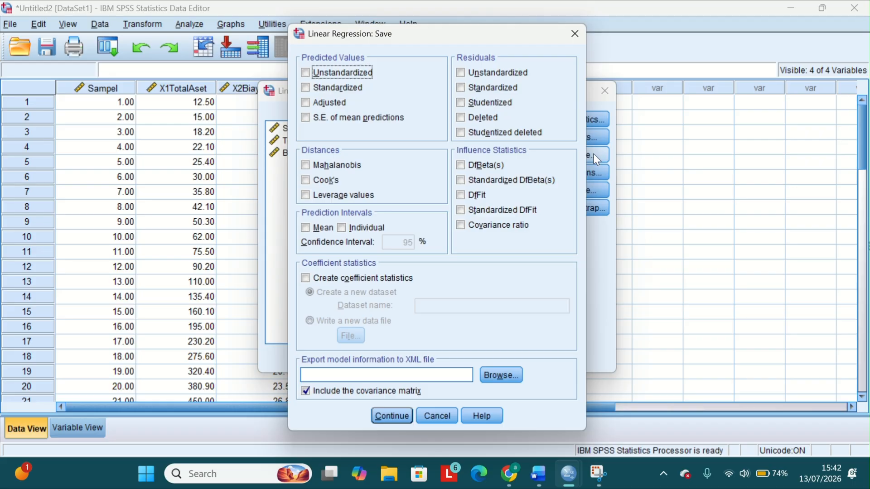
click(461, 73)
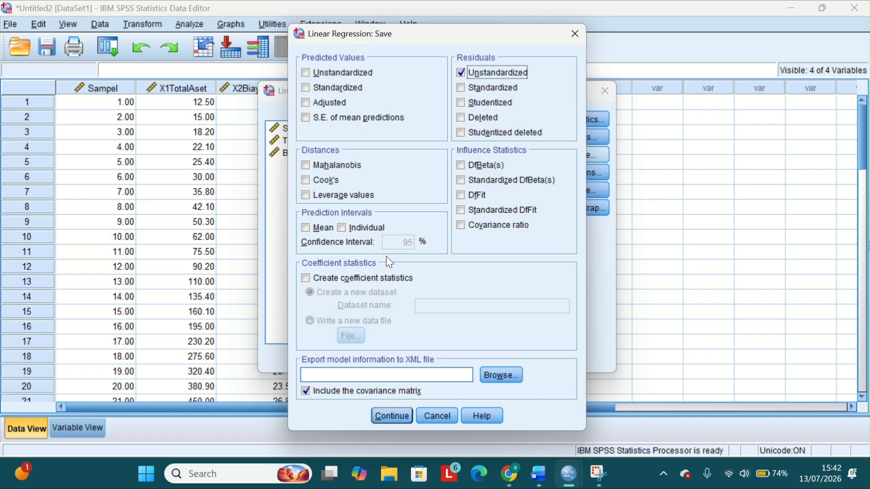
click(392, 416)
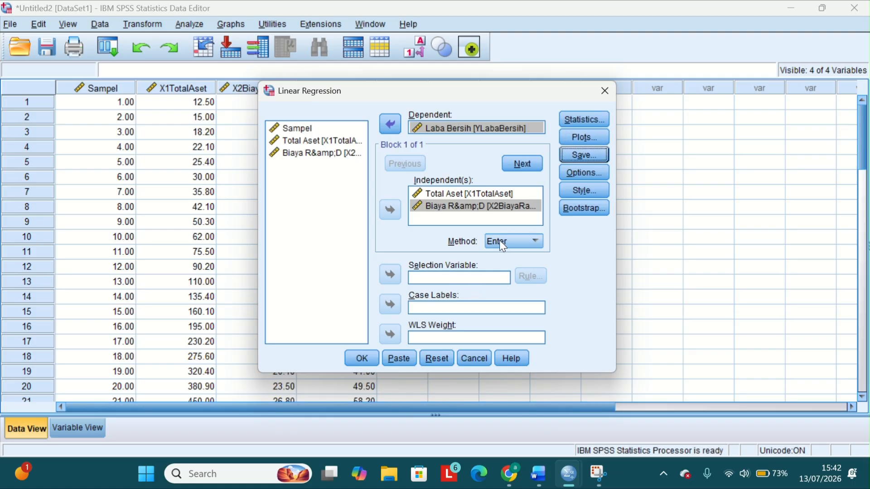
Run the linear regression and compare its Correlations table with the interpretation notes in the Google Docs document.
click(358, 357)
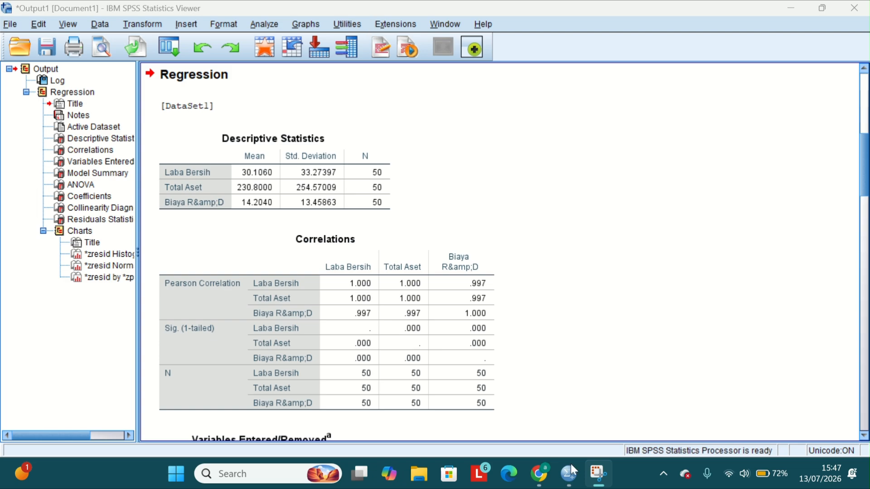
click(544, 484)
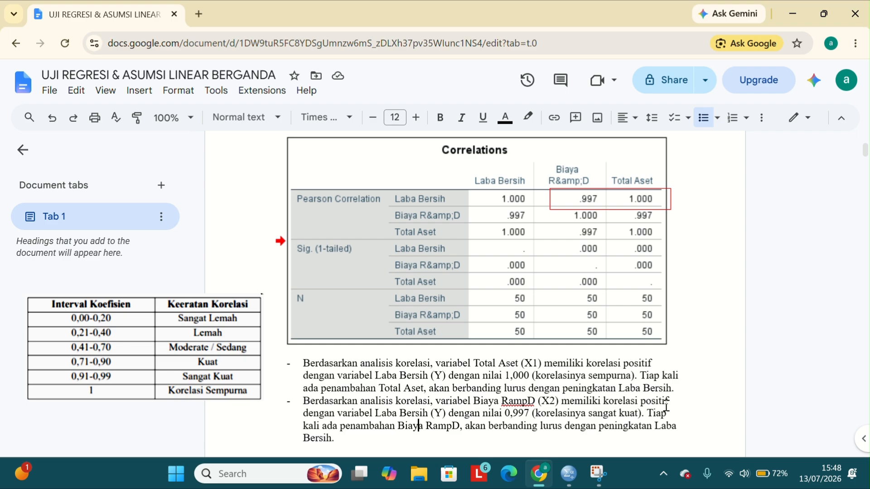
click(457, 445)
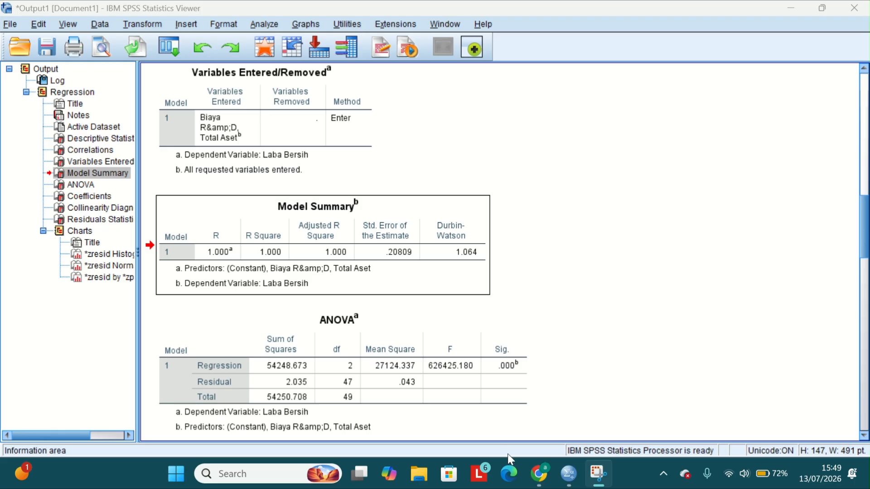
Compare the Model Summary, ANOVA and Coefficients tables in the SPSS output with the interpretation notes in Google Docs.
click(546, 483)
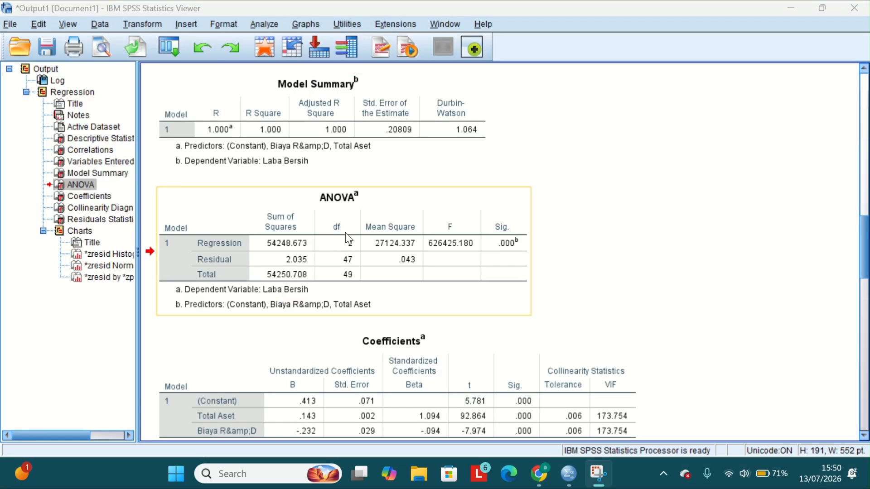
click(538, 485)
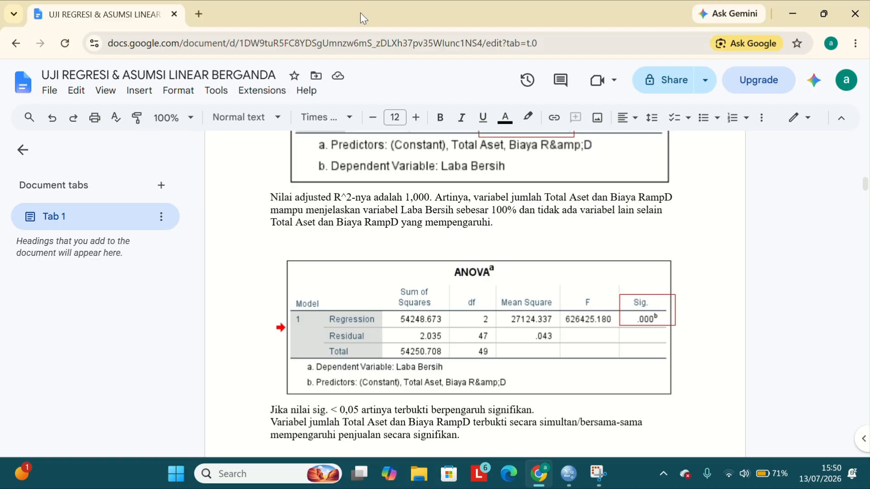
key(alt+Tab)
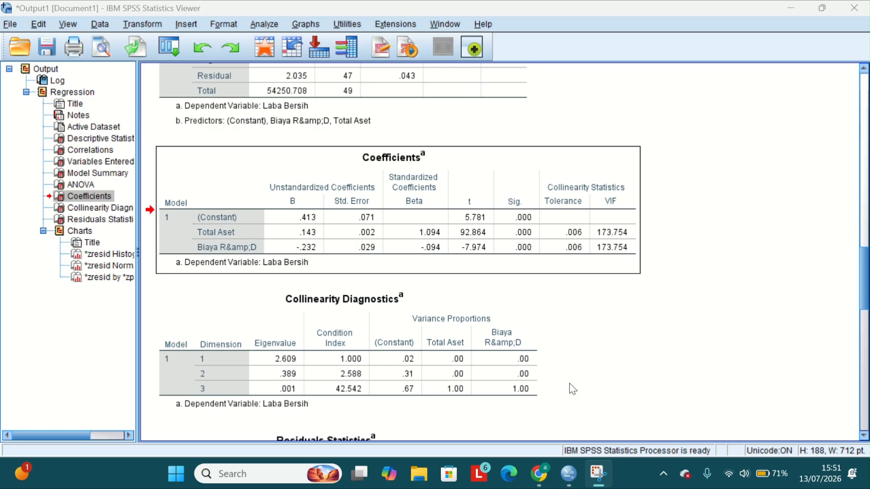
click(539, 474)
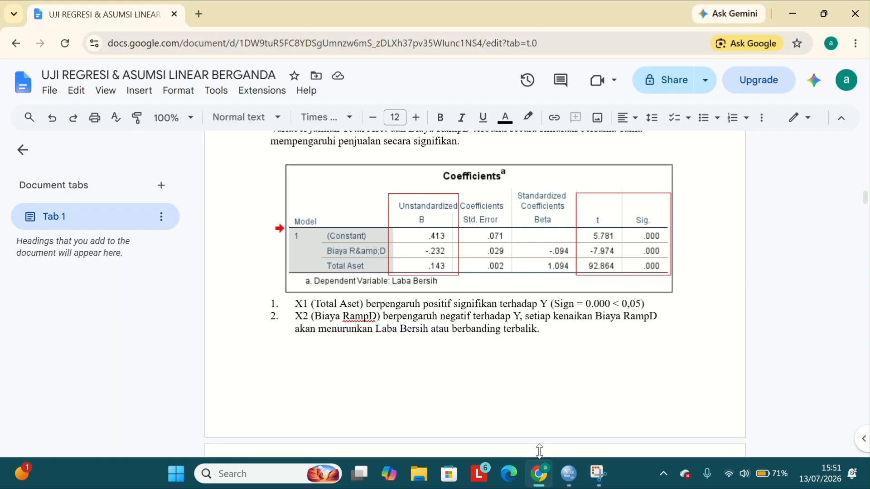
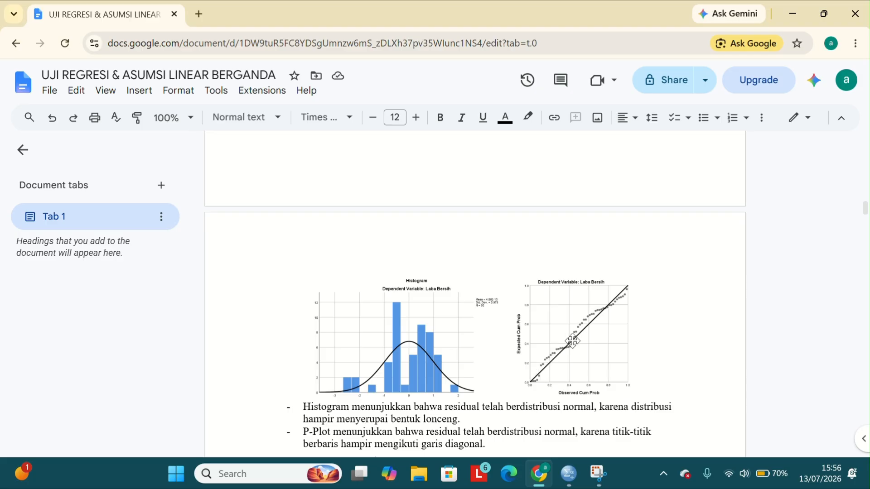
Switch to the SPSS Data Editor and run a one-sample Kolmogorov-Smirnov test for a normal distribution on the unstandardized residuals.
click(569, 474)
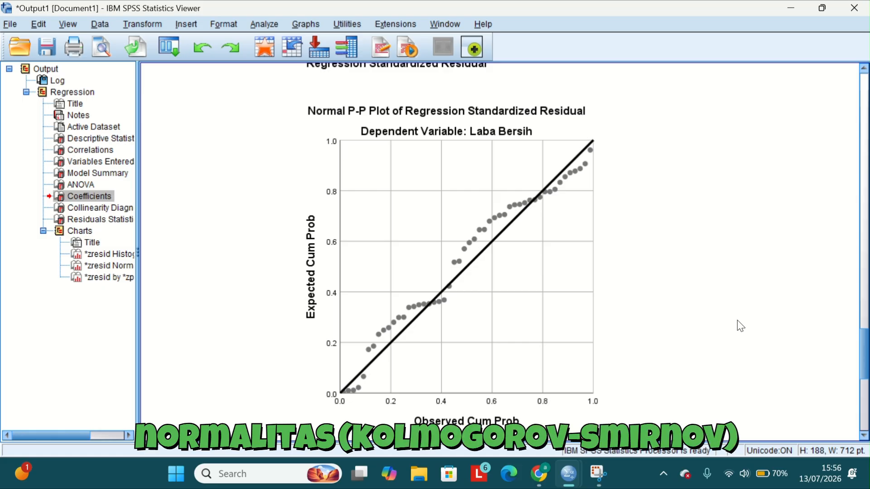
click(568, 474)
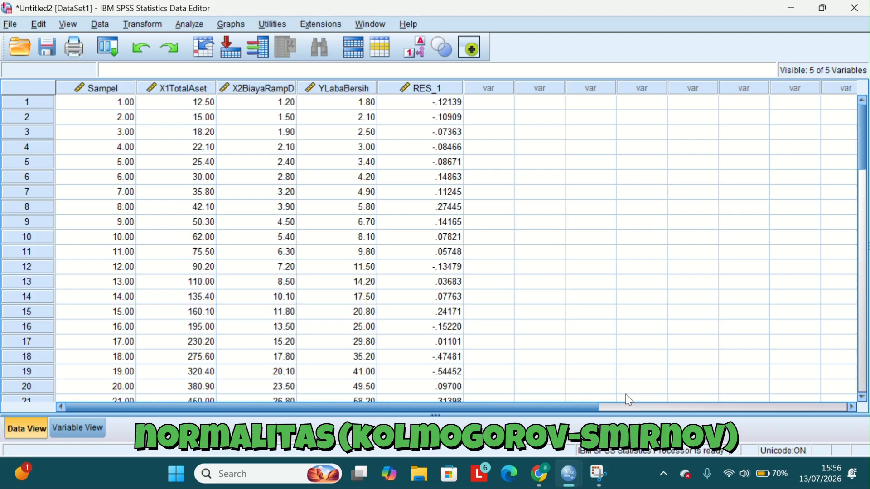
click(190, 25)
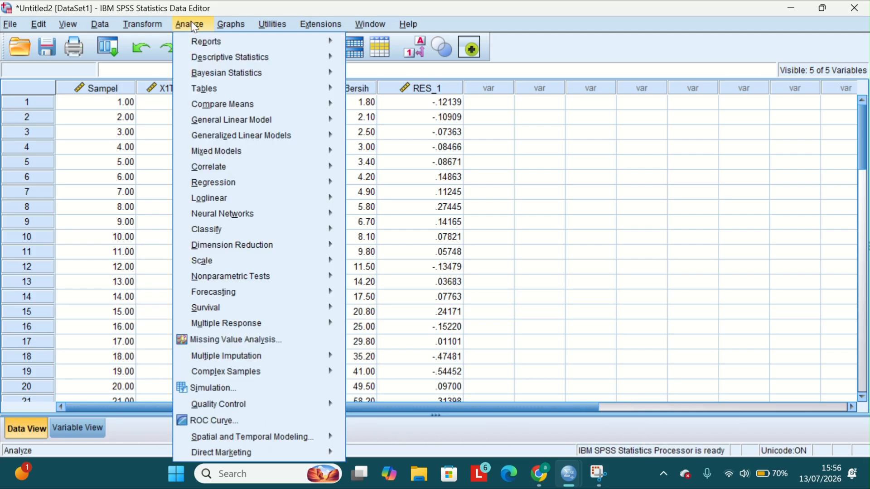
mouse_move(265, 280)
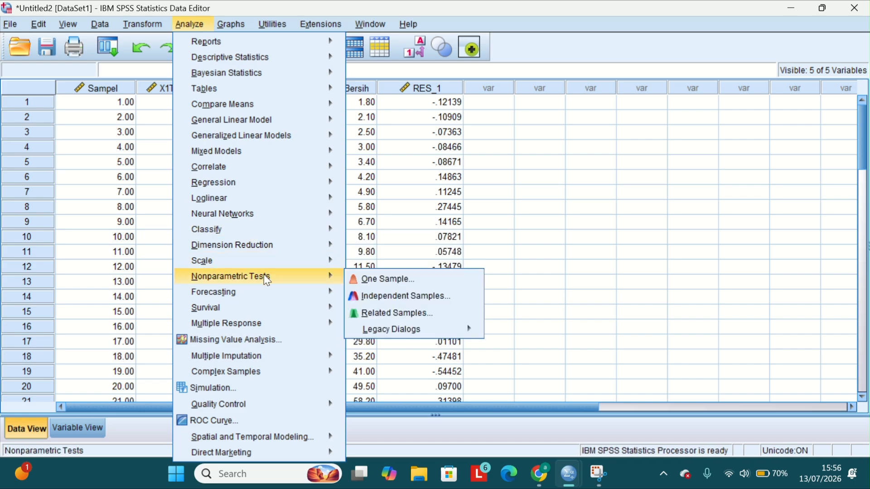
mouse_move(406, 329)
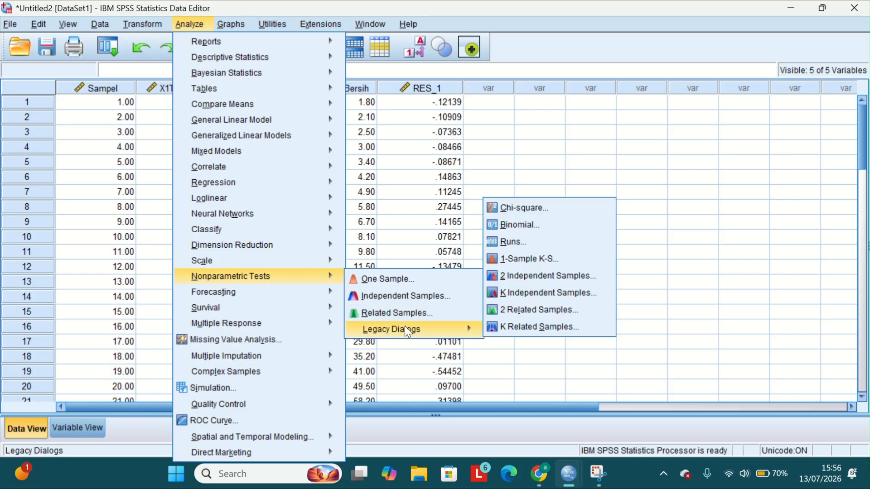
click(518, 262)
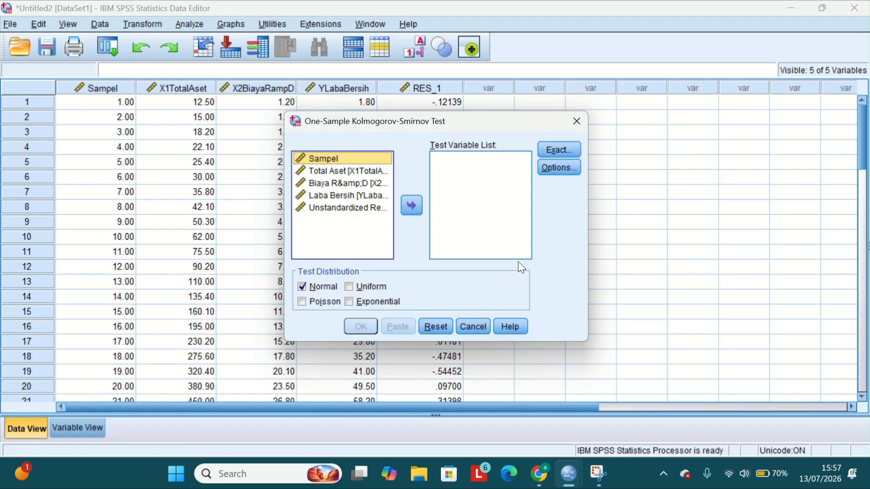
click(361, 210)
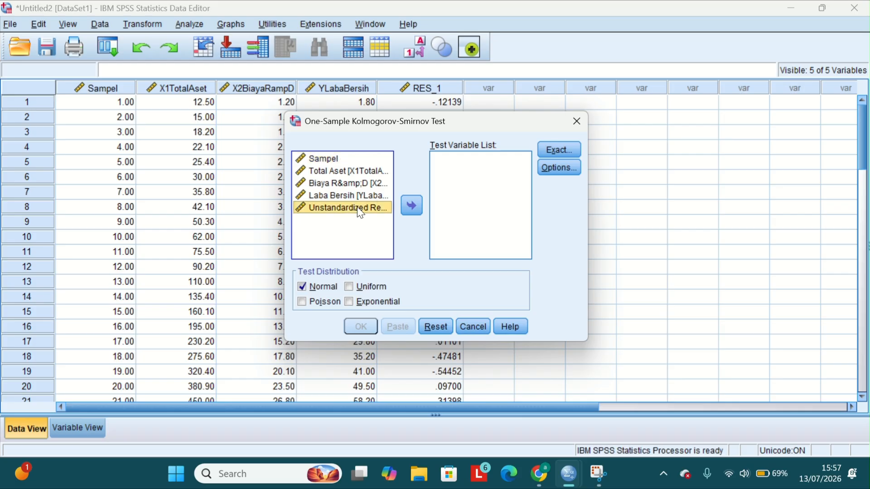
click(418, 207)
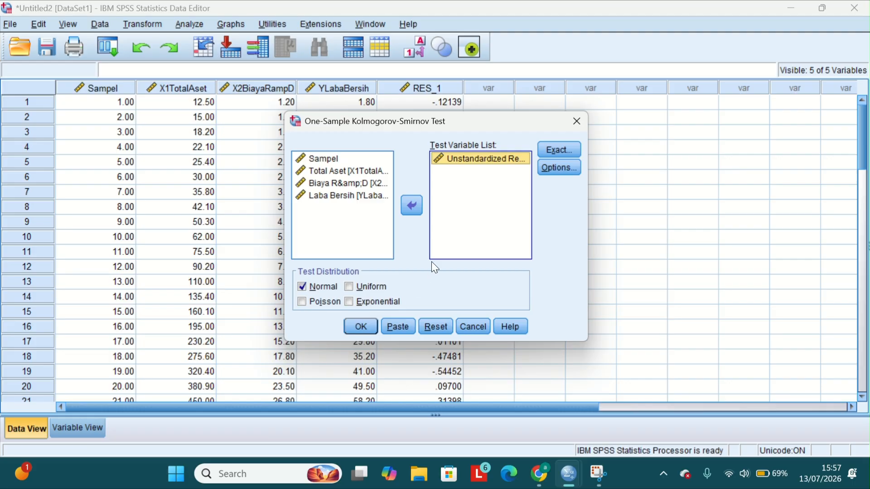
click(361, 327)
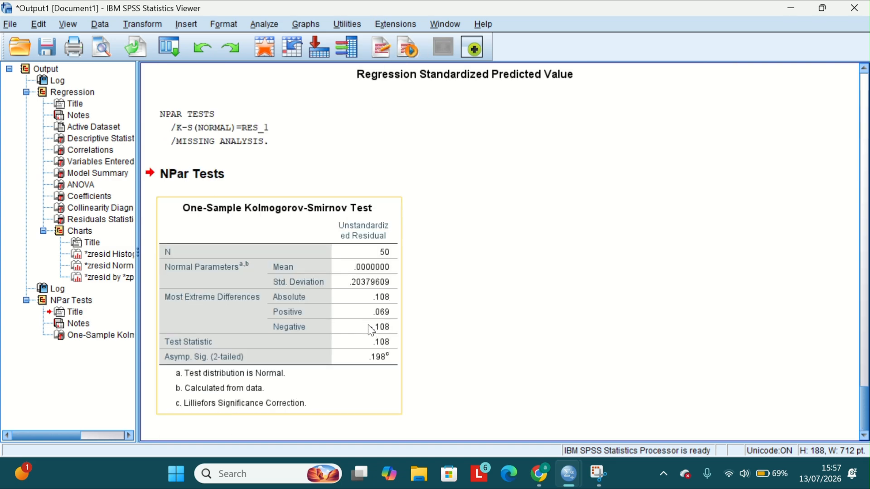
Examine the normality, multicollinearity and Durbin-Watson autocorrelation results in the SPSS output alongside the interpretation notes in Google Docs.
click(539, 473)
scroll(670, 350, down, 5)
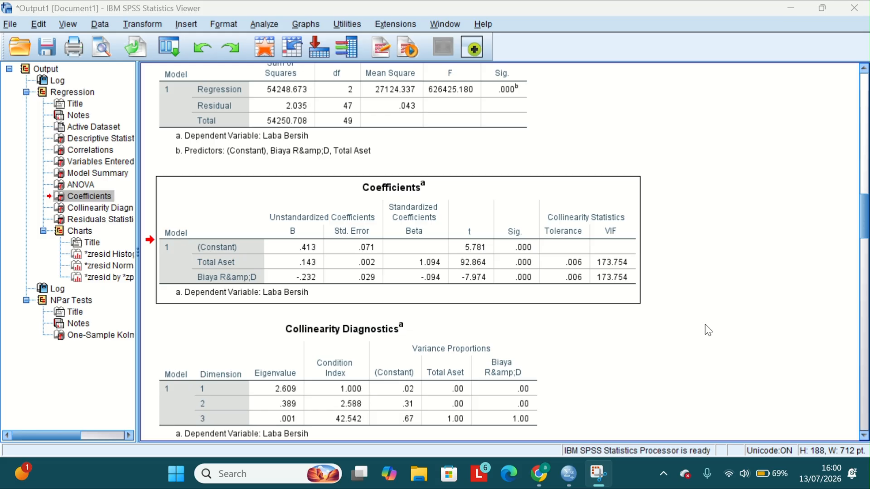
scroll(708, 330, up, 10)
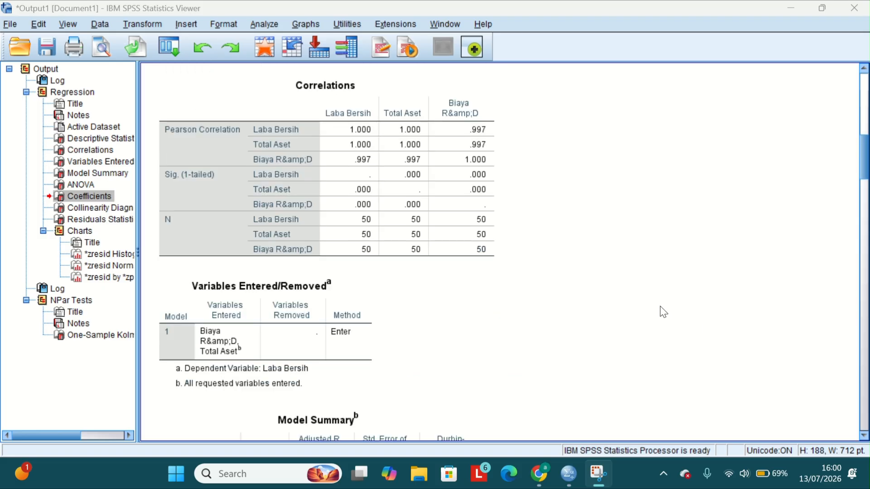
click(430, 217)
scroll(596, 311, up, 2)
scroll(593, 309, down, 10)
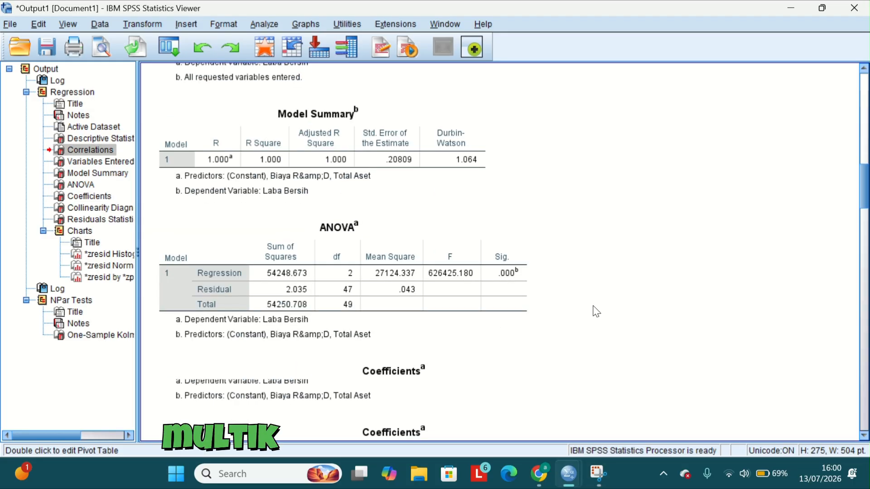
click(463, 253)
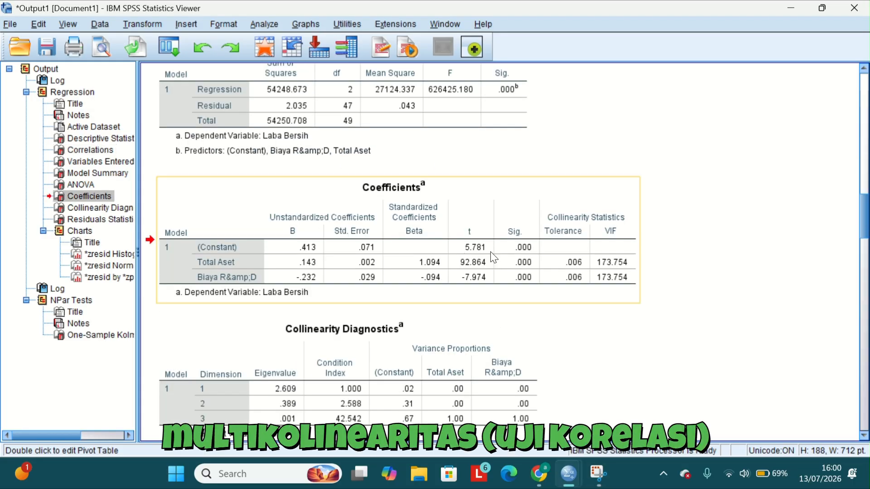
click(533, 486)
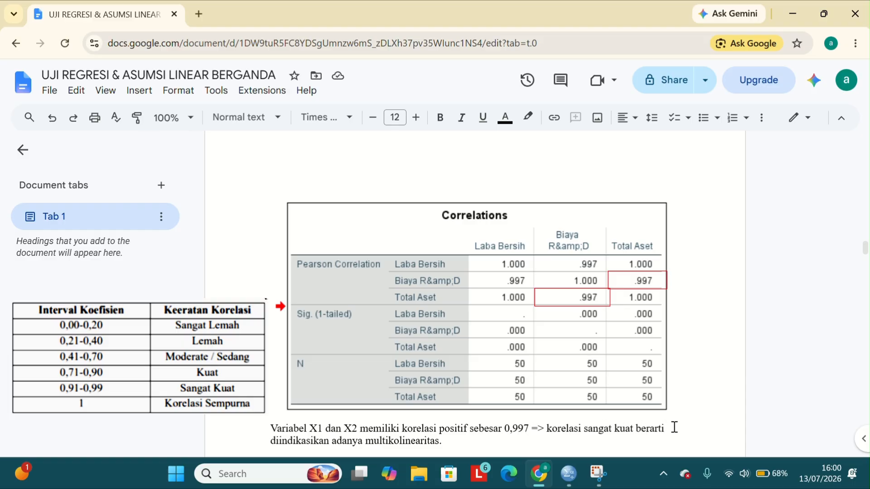
scroll(709, 360, down, 4)
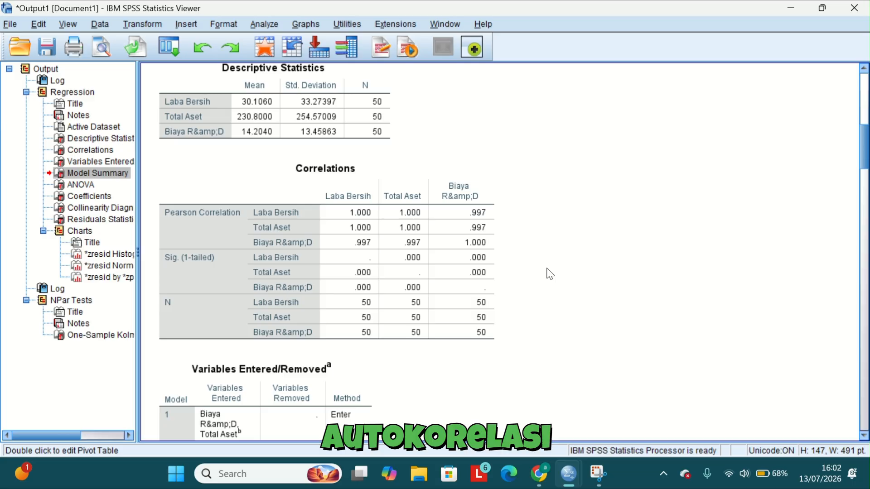
scroll(549, 273, down, 5)
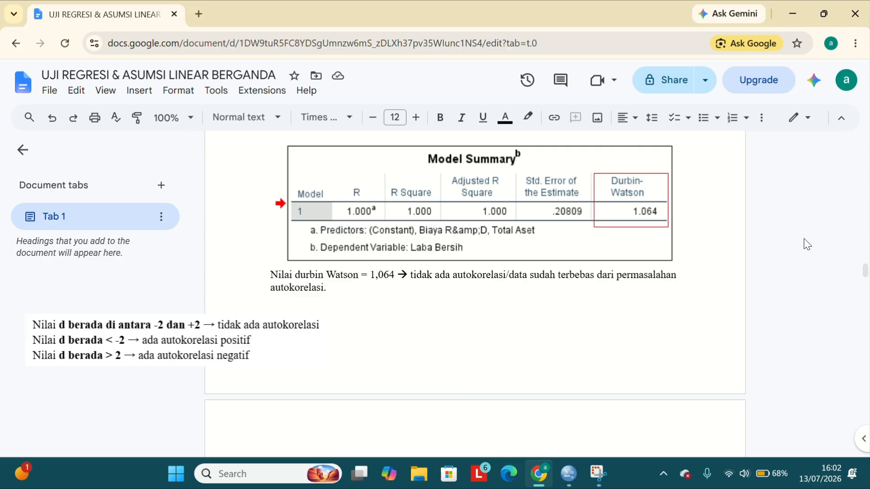
Compute a new variable ABS_RES as ABS(RES_1) in the SPSS Data Editor and return to the data sheet.
click(568, 473)
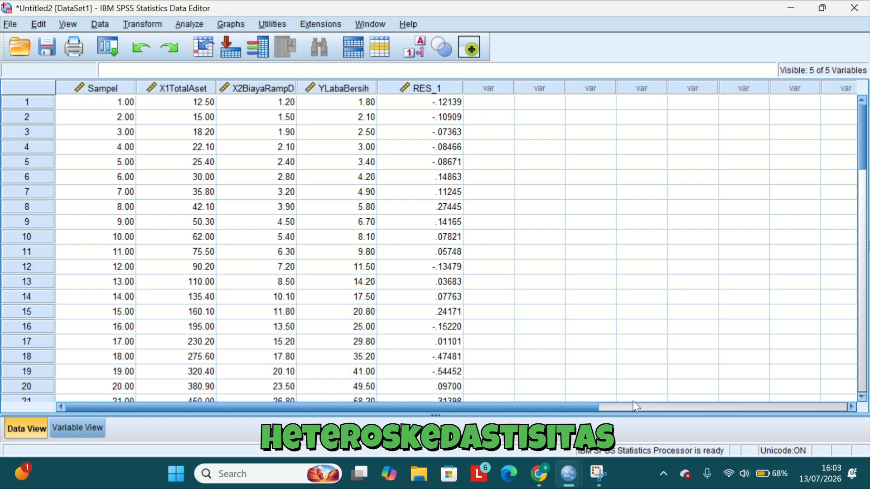
click(144, 24)
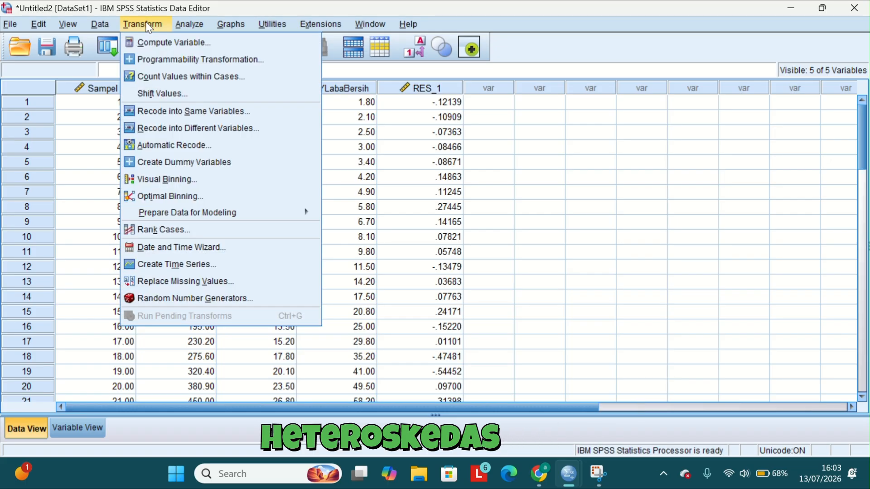
click(160, 45)
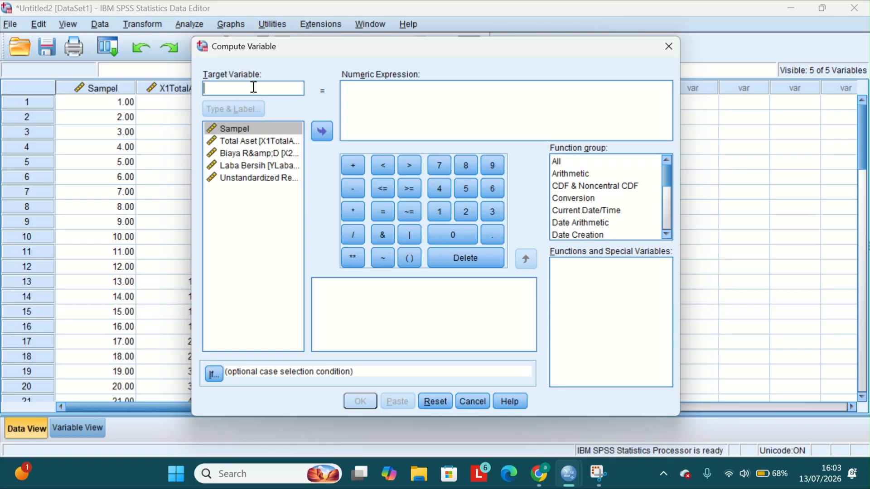
text(ABS)
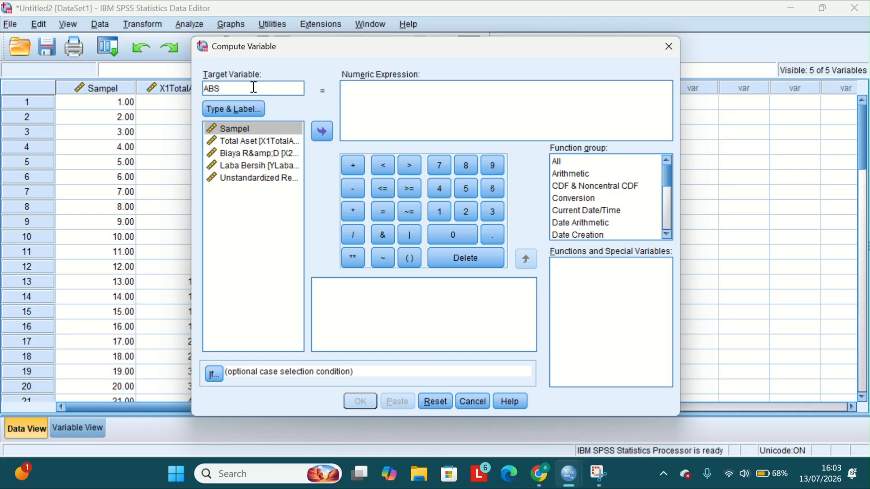
text(_RES)
click(376, 93)
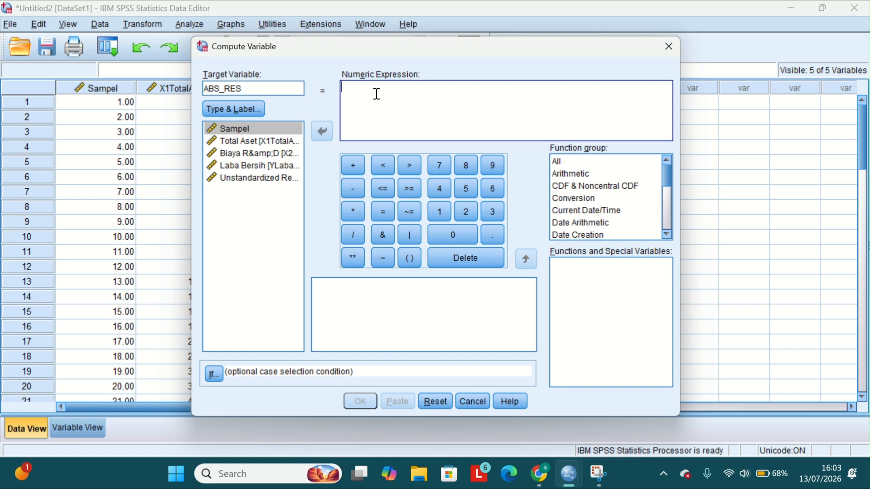
text(ABS()
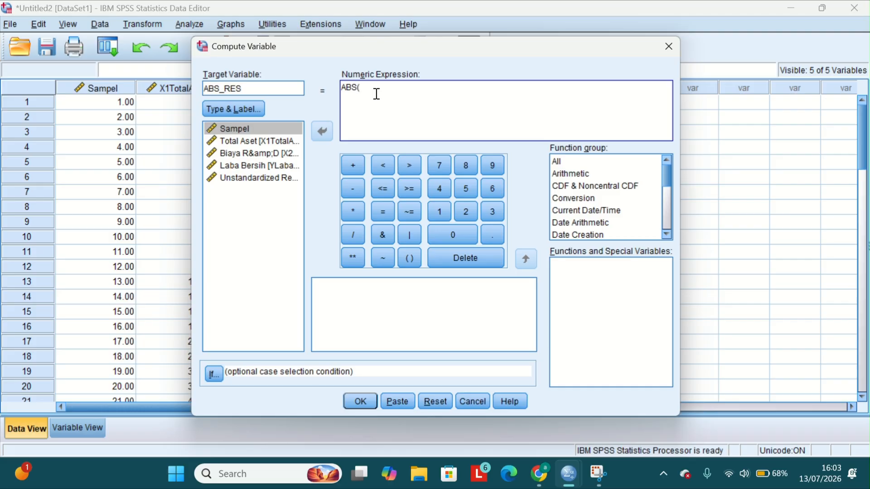
text(RES_1))
click(366, 400)
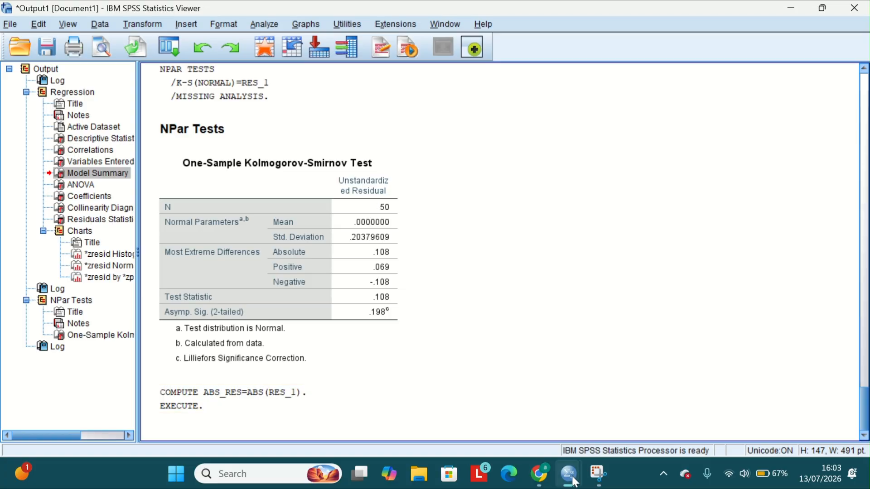
mouse_move(571, 478)
click(626, 419)
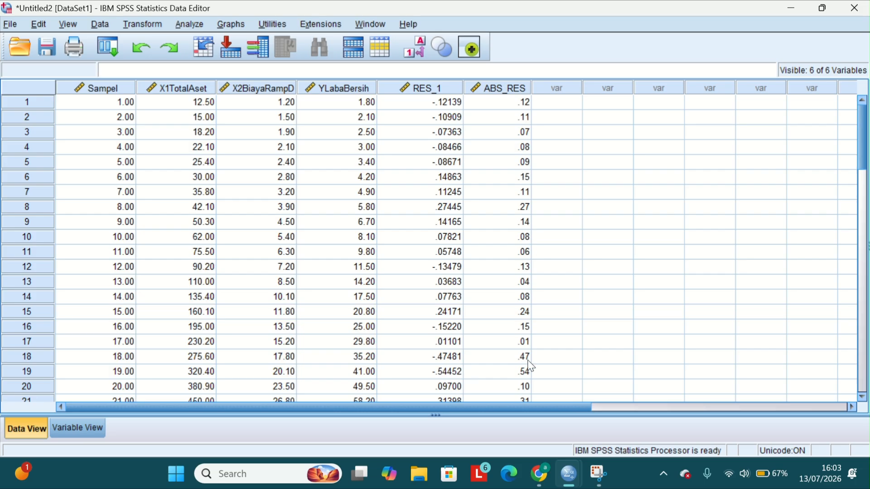
Run a linear regression with ABS_RES replacing Laba Bersih as the dependent variable, keeping Total Aset and Biaya R&D as independents.
click(512, 89)
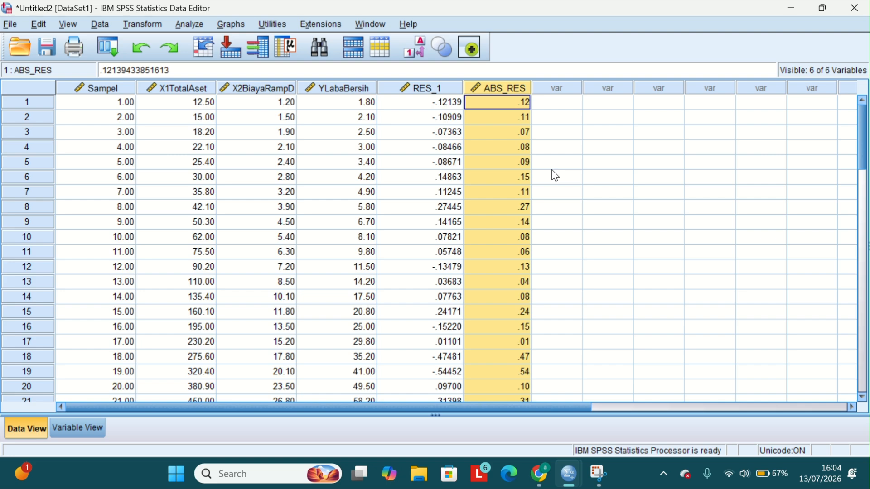
click(187, 25)
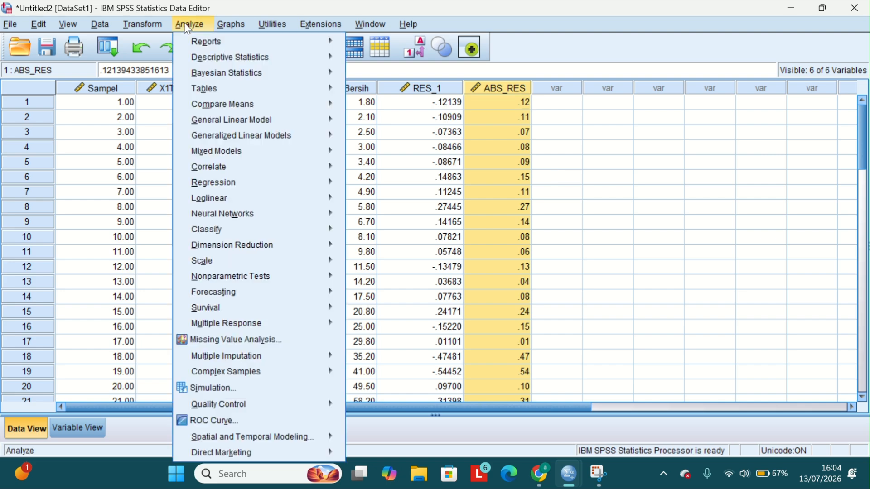
mouse_move(226, 185)
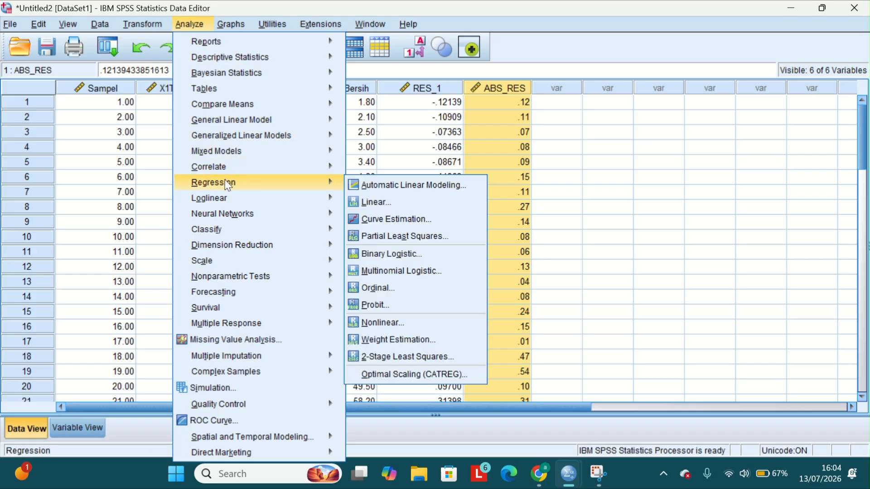
click(363, 202)
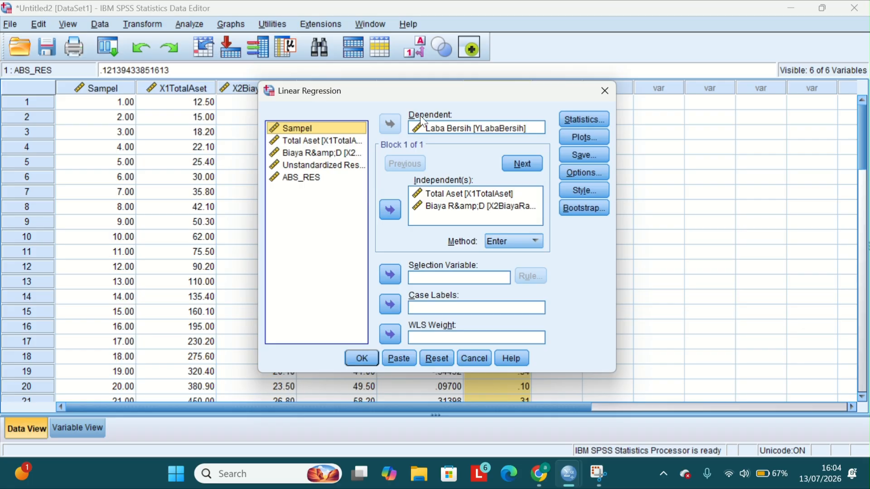
click(427, 126)
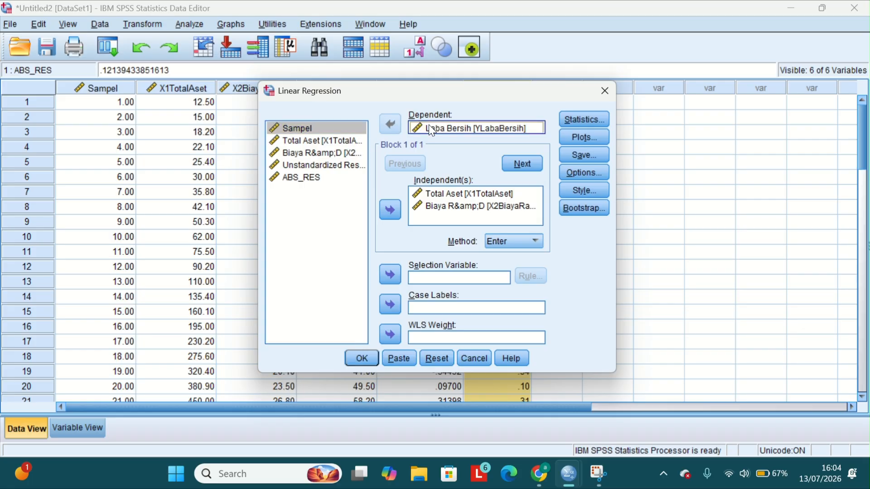
click(391, 123)
click(323, 190)
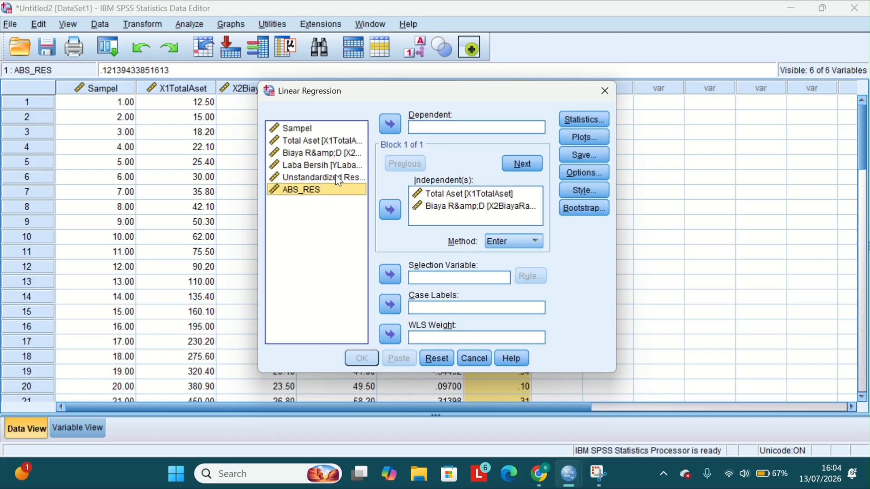
click(393, 123)
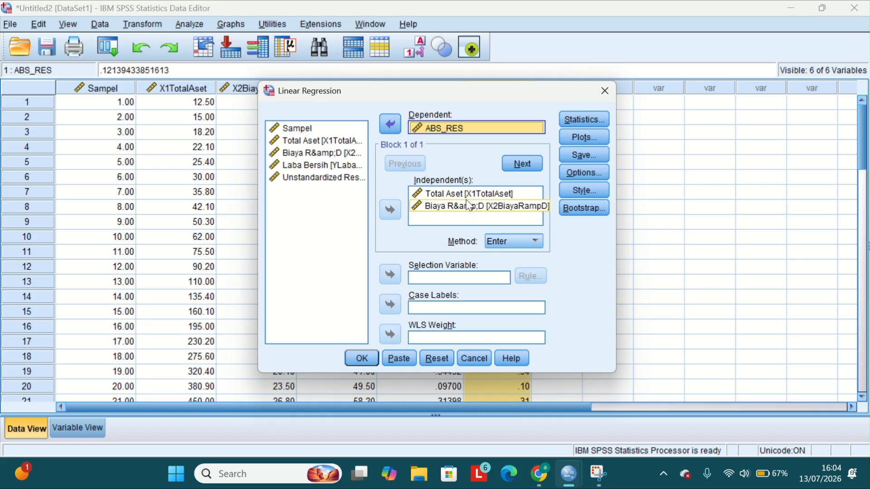
click(362, 358)
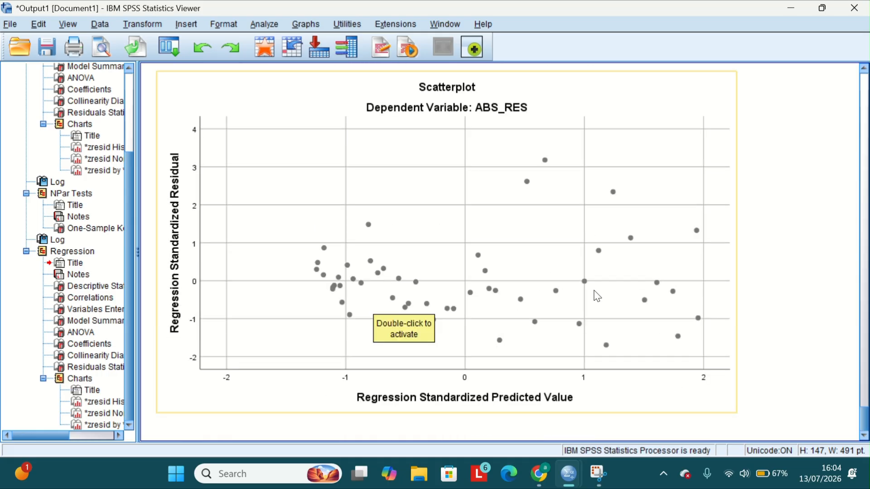
Compare the ABS_RES residual scatterplot in the SPSS output with the heteroscedasticity notes in Google Docs, and return to the output.
click(600, 130)
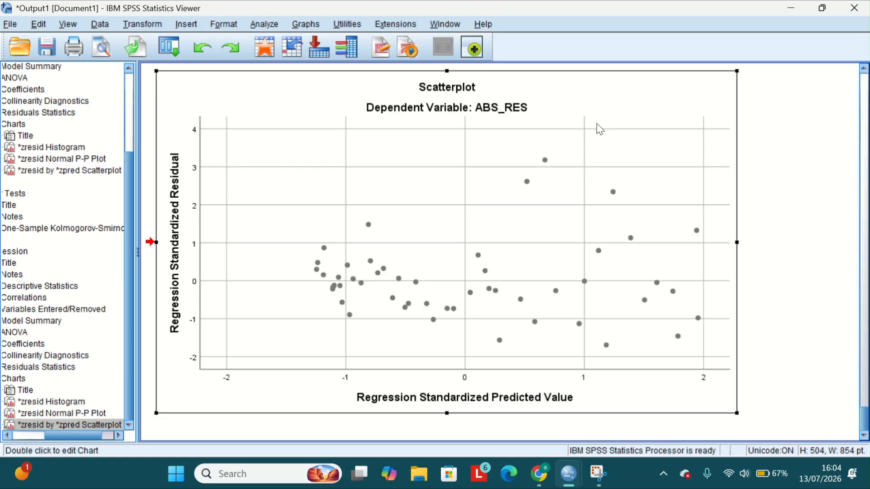
key(alt+Tab)
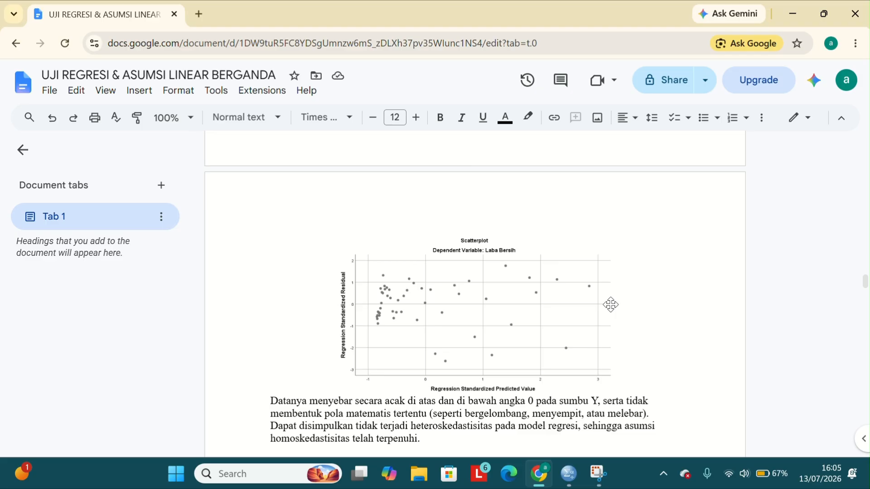
key(alt+Tab)
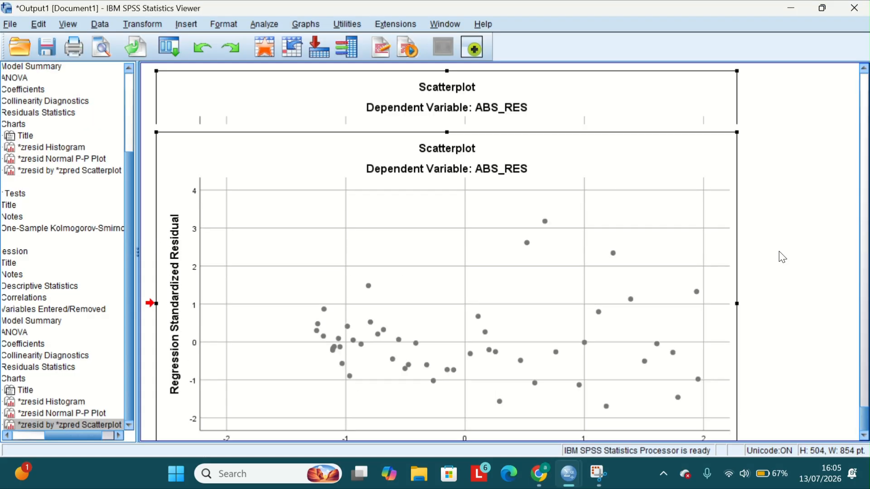
Examine the significance values in the Coefficients table of the ABS_RES regression and review the earlier Laba Bersih regression output.
scroll(783, 257, up, 20)
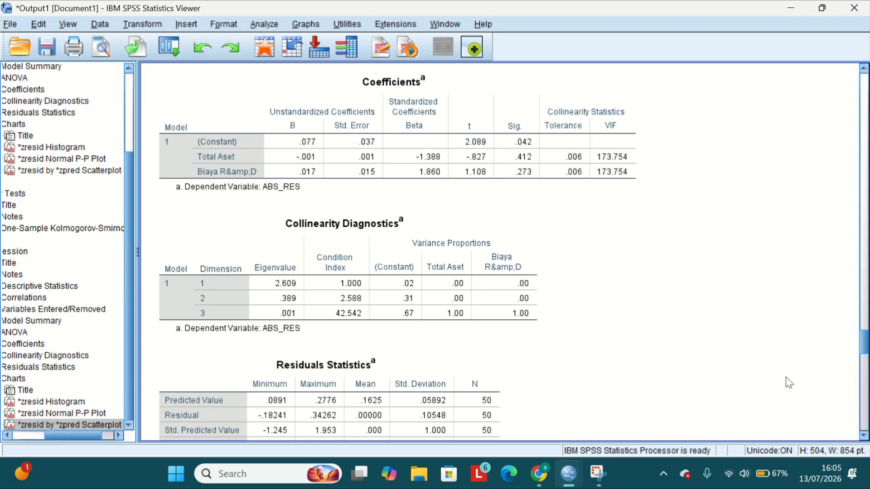
scroll(789, 383, up, 2)
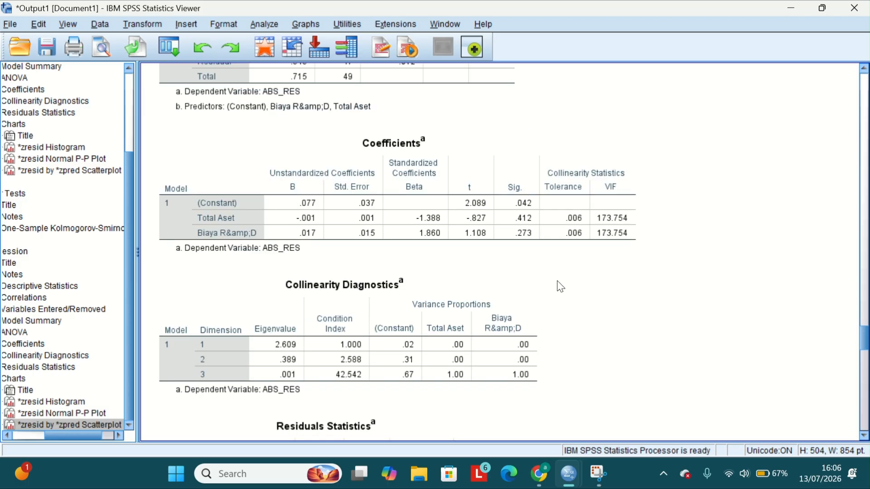
click(503, 194)
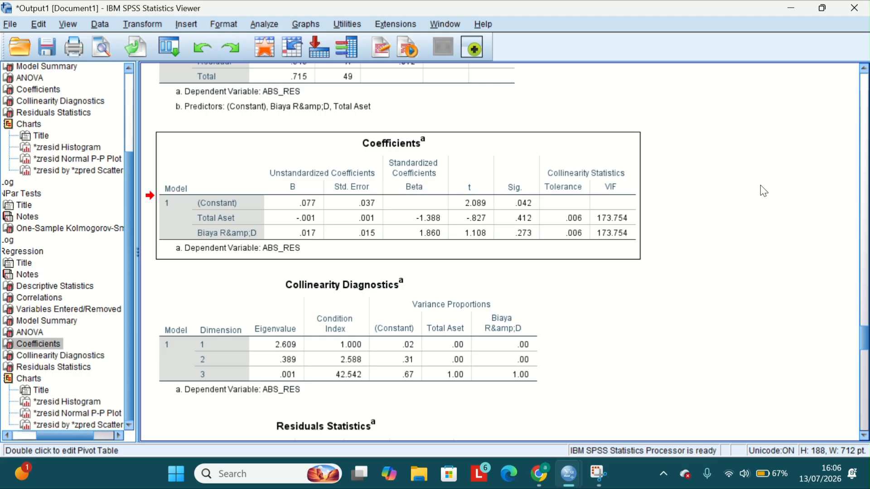
scroll(763, 191, up, 15)
scroll(764, 191, down, 10)
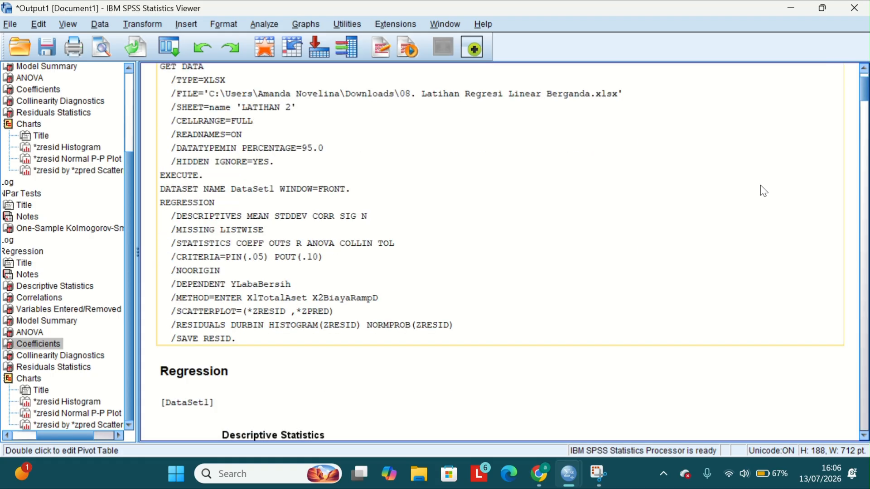
scroll(764, 191, down, 10)
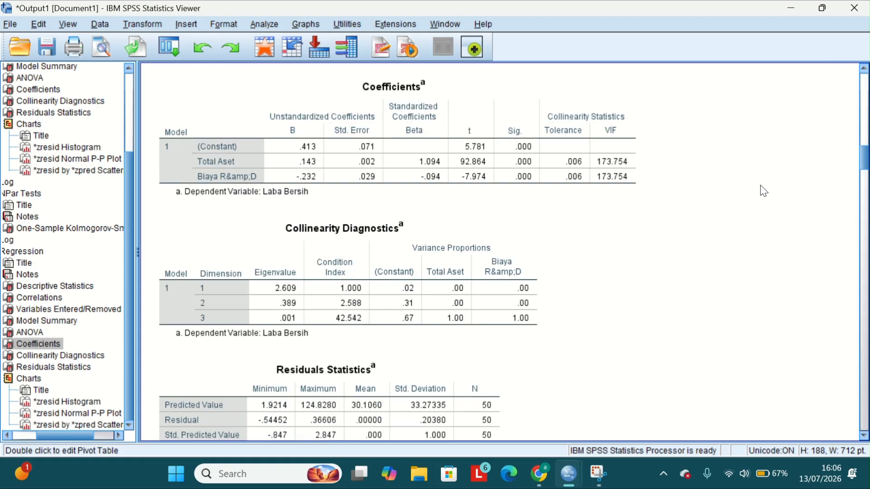
scroll(764, 191, down, 20)
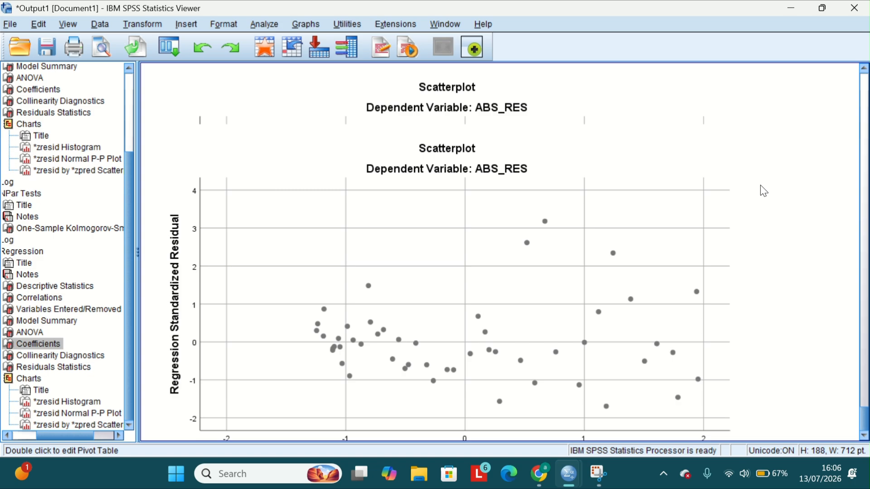
scroll(764, 191, up, 10)
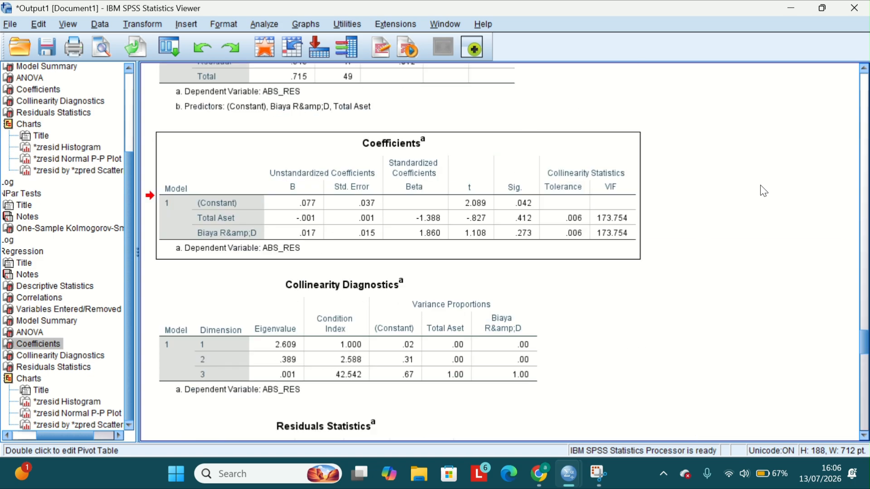